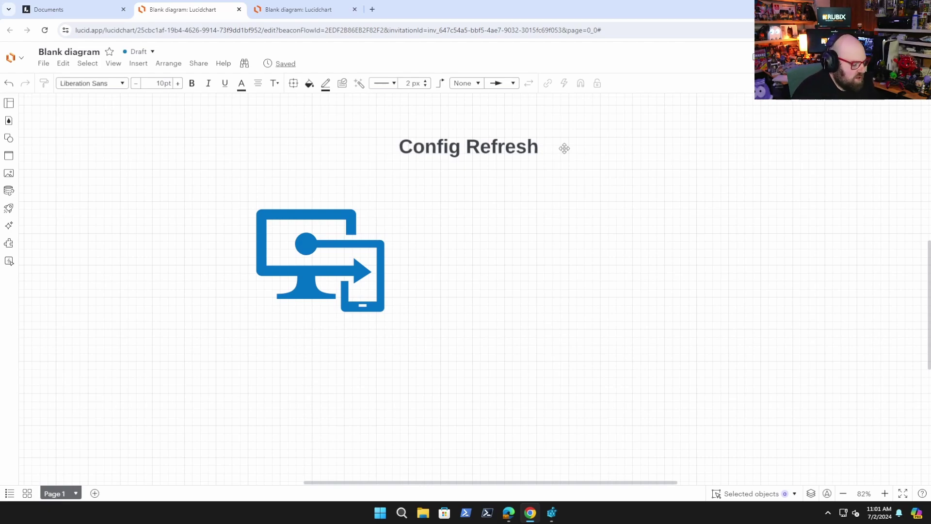
- Bring back the laptop icon and the 'Device configuration' arrow from the monitor icon
{"action": "key", "text": "ctrl+z"}
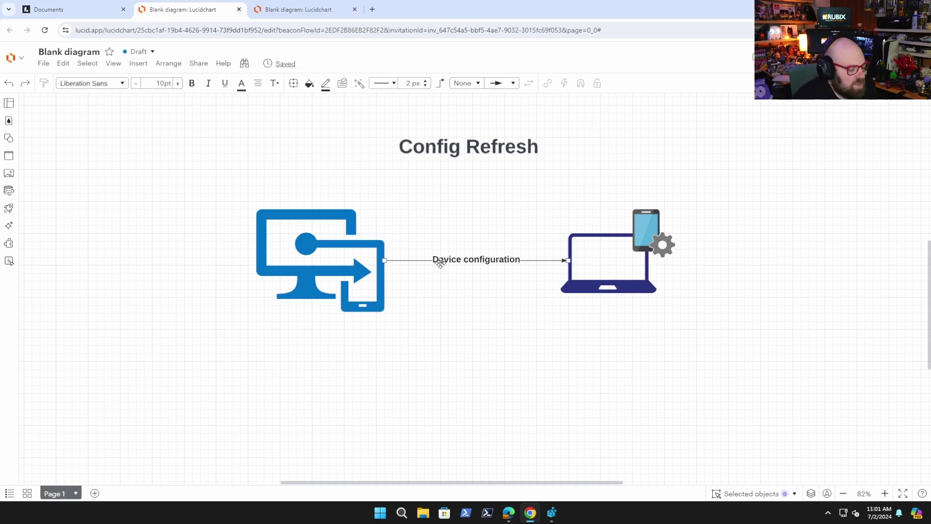
- Select the laptop-and-phone icon and redo to restore the red app icon and Local admin figure
{"action": "left_click", "coordinate": [609, 269]}
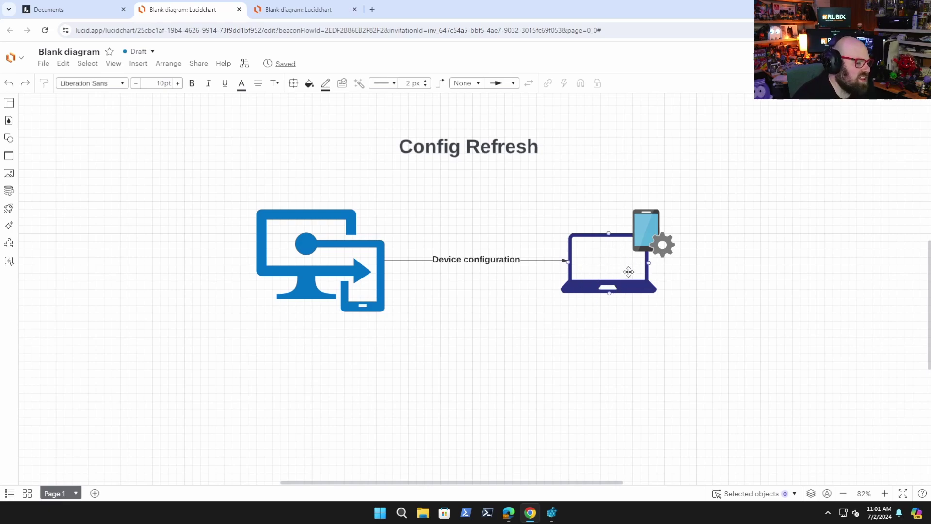
{"action": "key", "text": "ctrl+y"}
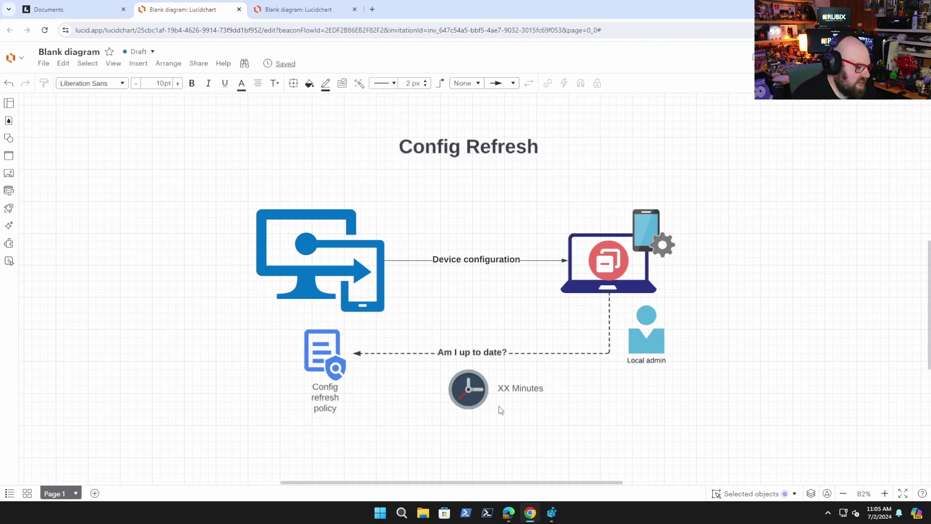
- Change the clock label from XX Minutes to a bold 30 Minutes
{"action": "double_click", "coordinate": [504, 388]}
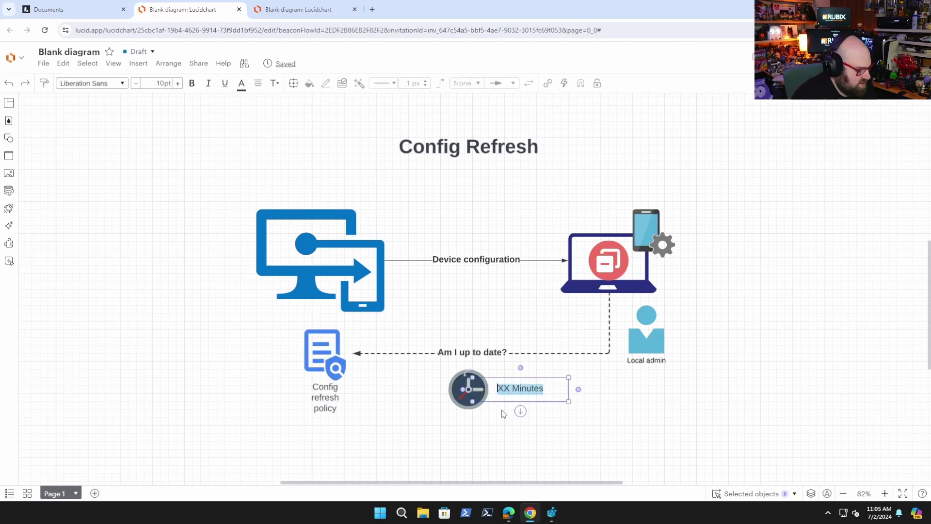
{"action": "key", "text": "Left"}
{"action": "key", "text": "shift+Right"}
{"action": "key", "text": "shift+Right"}
{"action": "type", "text": "30"}
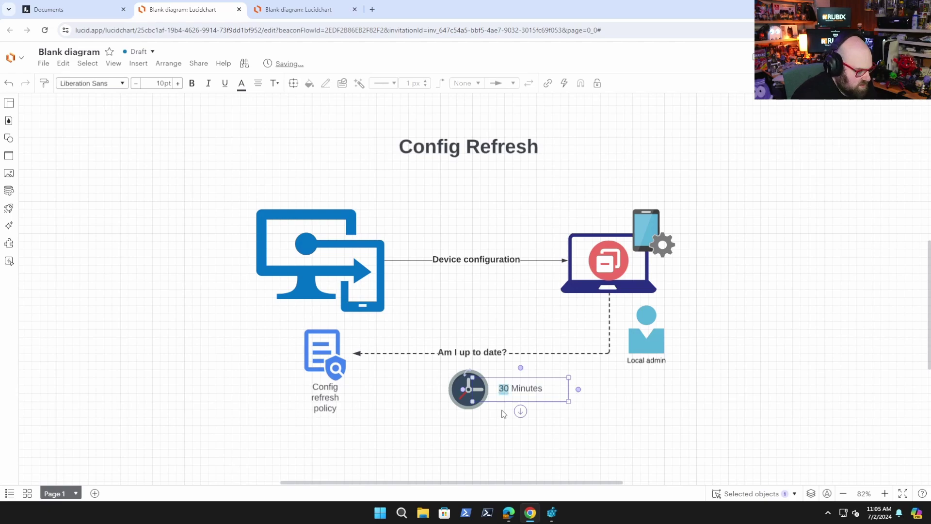
{"action": "key", "text": "ctrl+b"}
{"action": "left_click", "coordinate": [626, 444]}
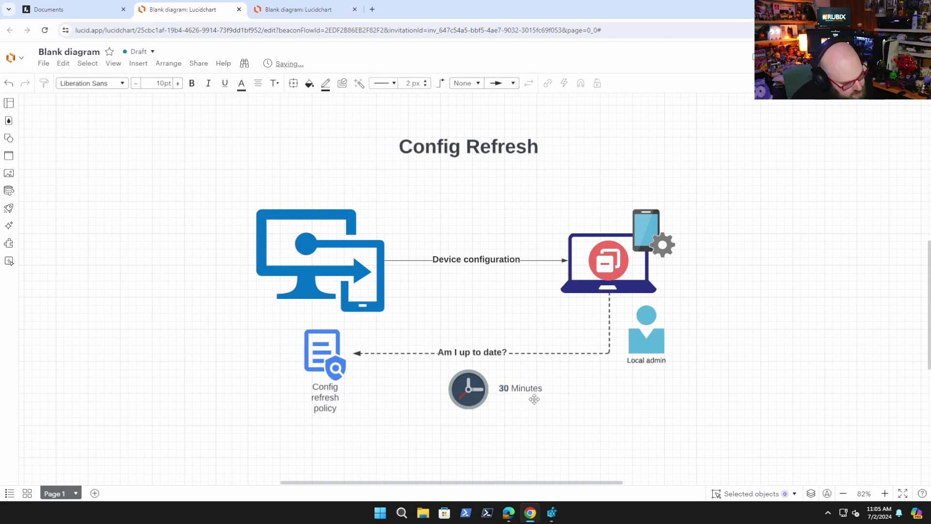
- Delete the red app icon from the laptop, then switch to the Intune admin center
{"action": "left_click", "coordinate": [616, 281]}
{"action": "left_click", "coordinate": [362, 259]}
{"action": "left_click", "coordinate": [604, 258]}
{"action": "left_click", "coordinate": [400, 415]}
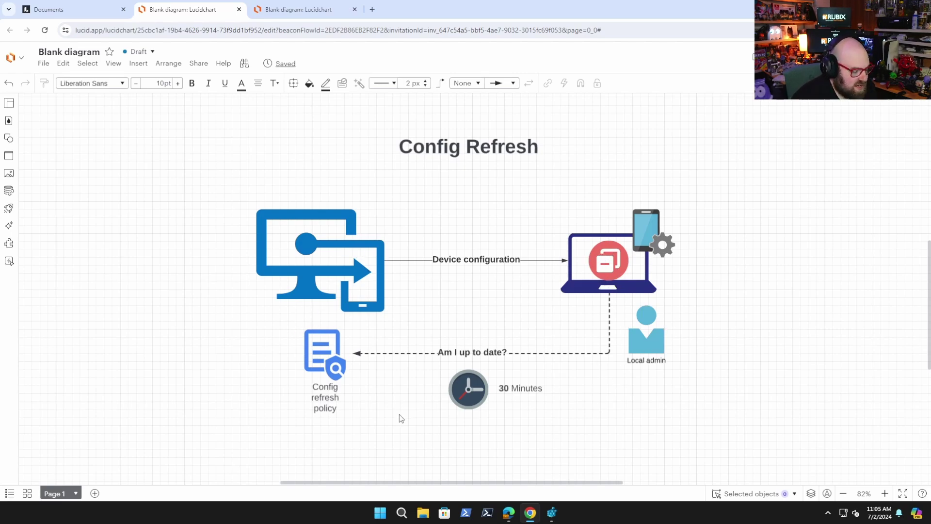
{"action": "scroll", "coordinate": [400, 414], "scroll_direction": "down", "scroll_amount": 2}
{"action": "scroll", "coordinate": [400, 412], "scroll_direction": "up", "scroll_amount": 2}
{"action": "left_click_drag", "start_coordinate": [393, 417], "coordinate": [397, 368]}
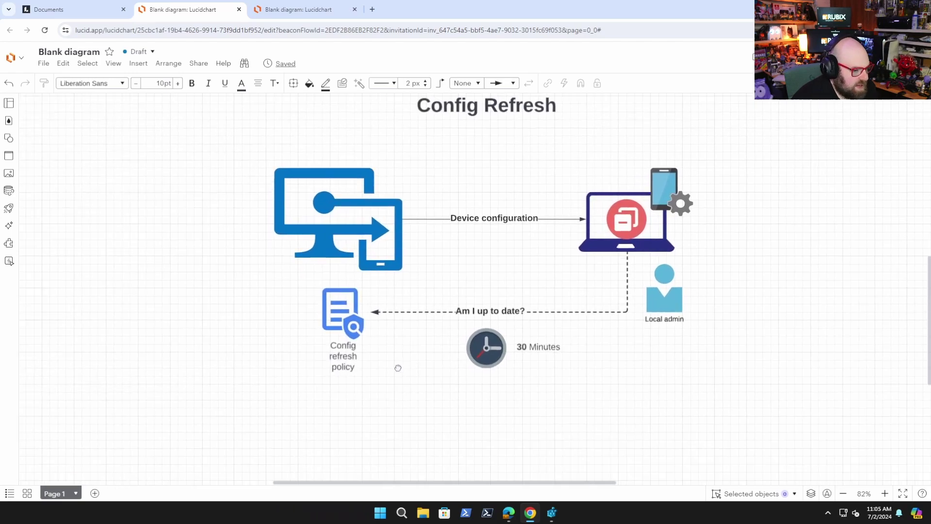
{"action": "scroll", "coordinate": [398, 367], "scroll_direction": "down", "scroll_amount": 1}
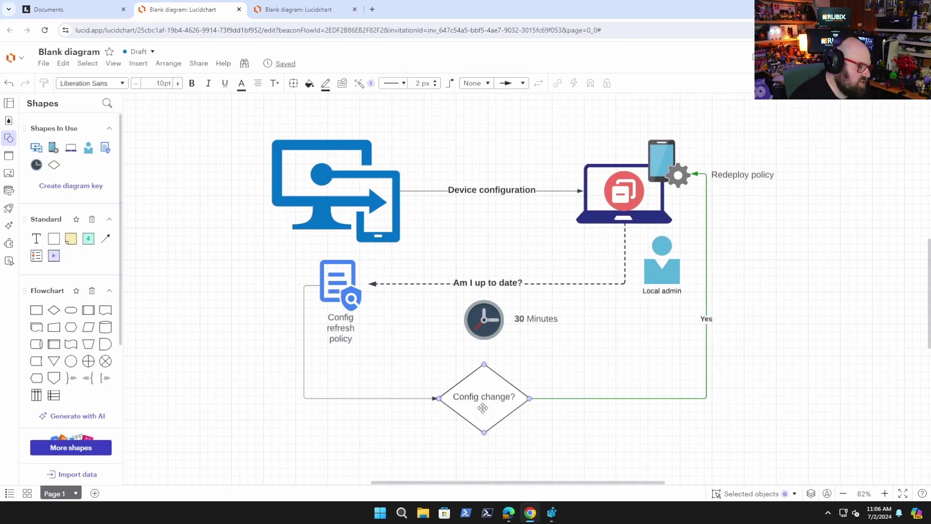
{"action": "left_click", "coordinate": [650, 402]}
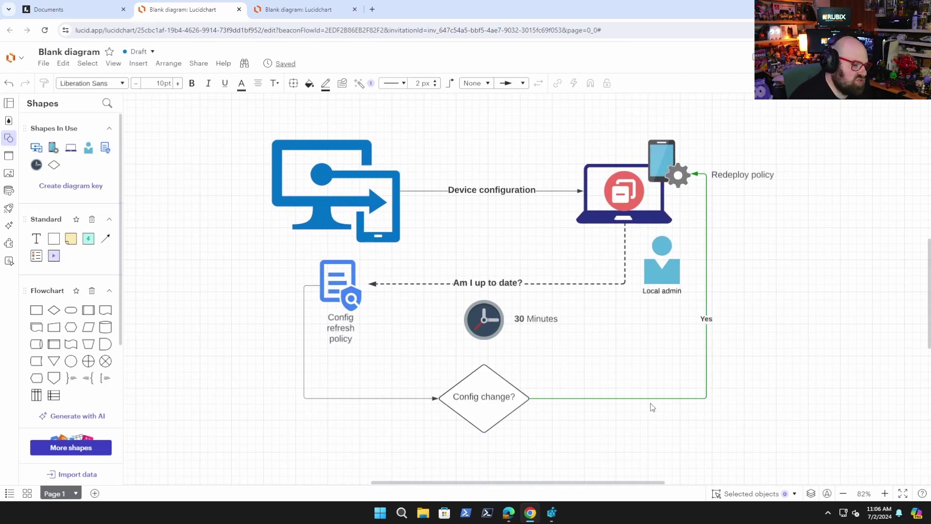
{"action": "left_click", "coordinate": [619, 192]}
{"action": "key", "text": "Delete"}
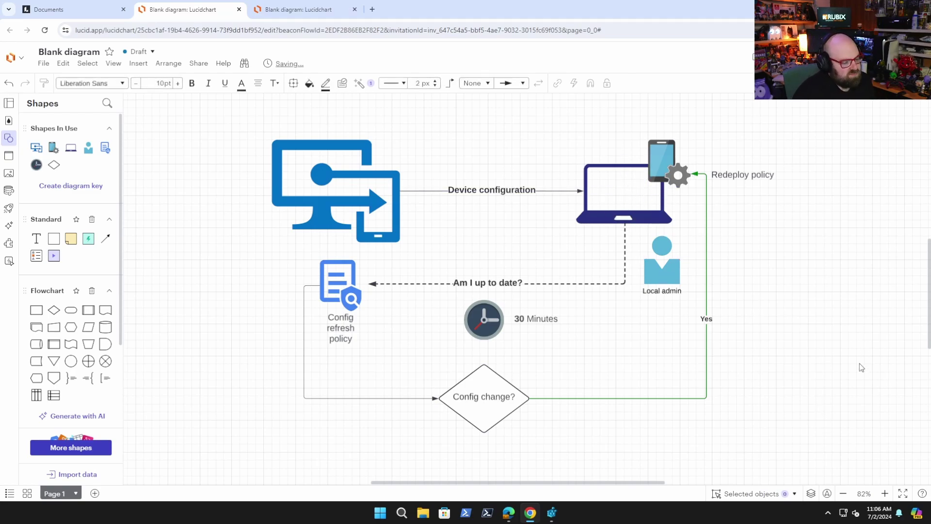
{"action": "key", "text": "alt+Tab"}
- Create a new Windows 10 and later Settings catalog configuration profile
{"action": "left_click", "coordinate": [53, 123]}
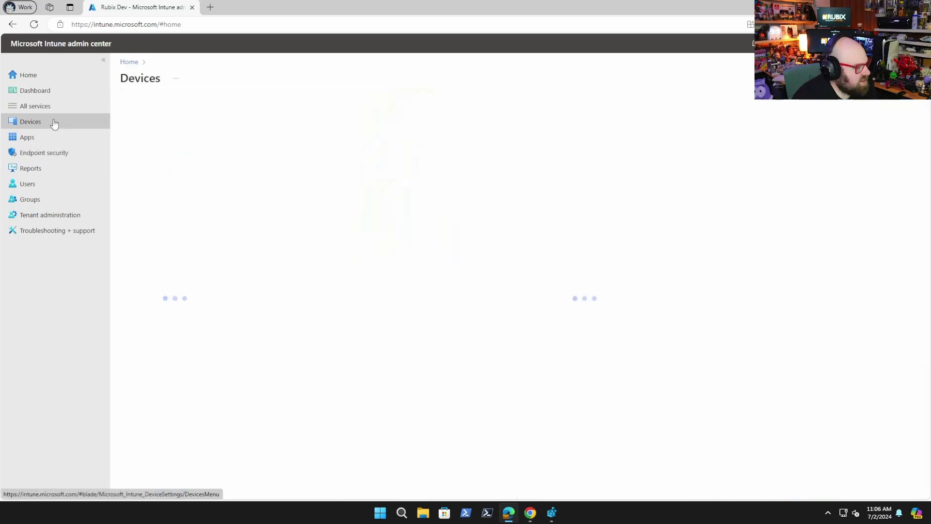
{"action": "left_click", "coordinate": [133, 193]}
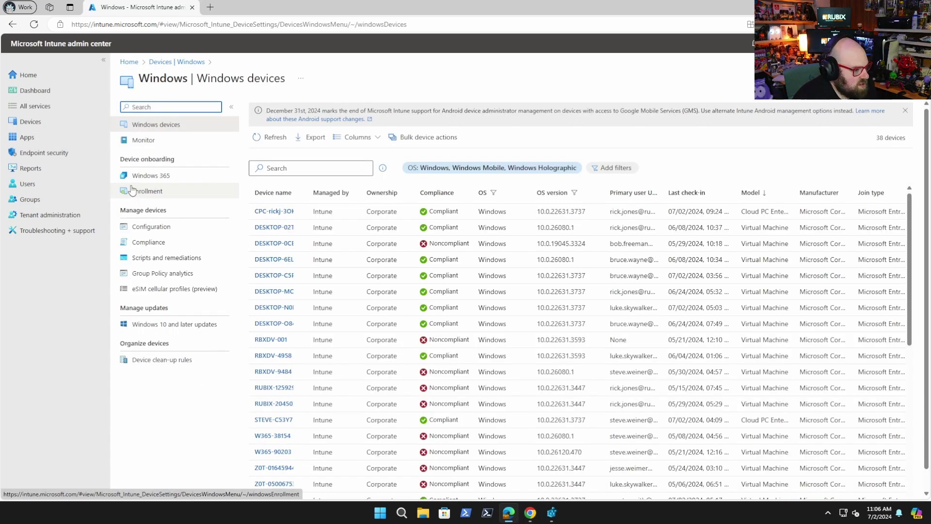
{"action": "left_click", "coordinate": [186, 227]}
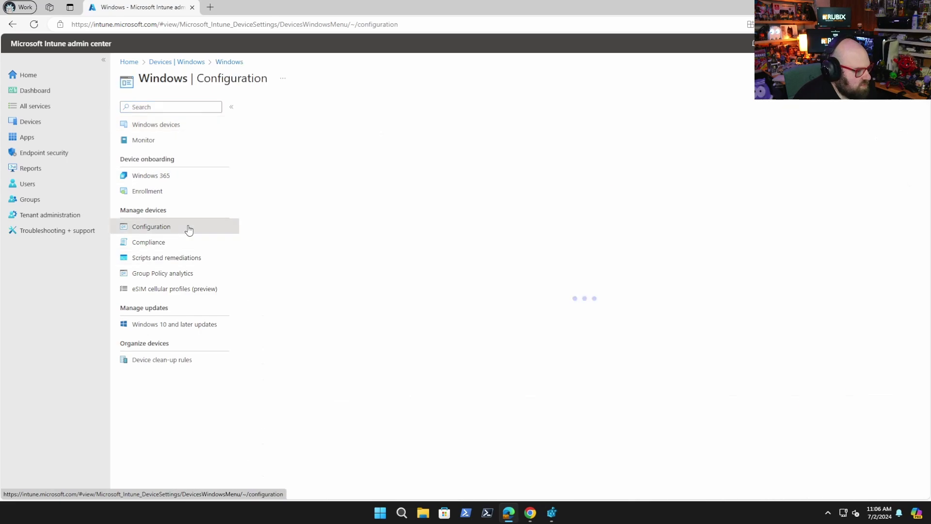
{"action": "left_click", "coordinate": [283, 141]}
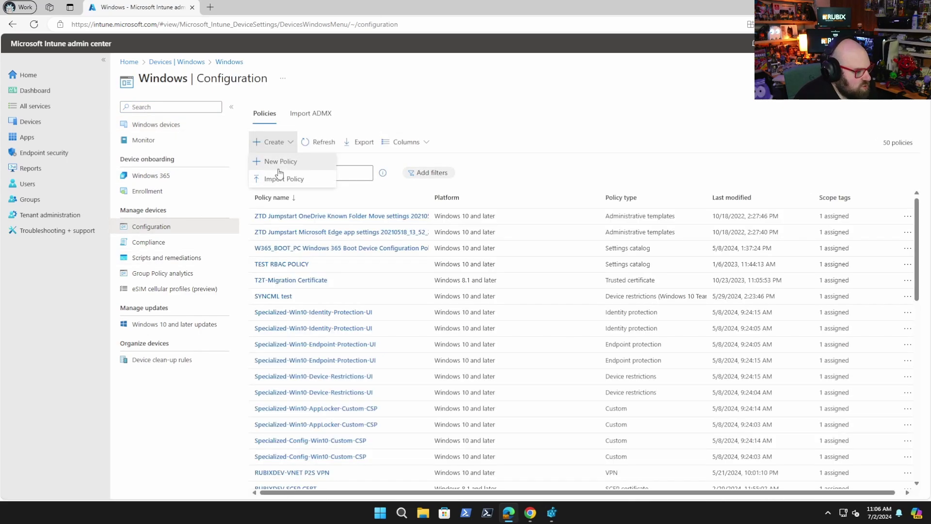
{"action": "left_click", "coordinate": [280, 163]}
{"action": "left_click", "coordinate": [789, 112]}
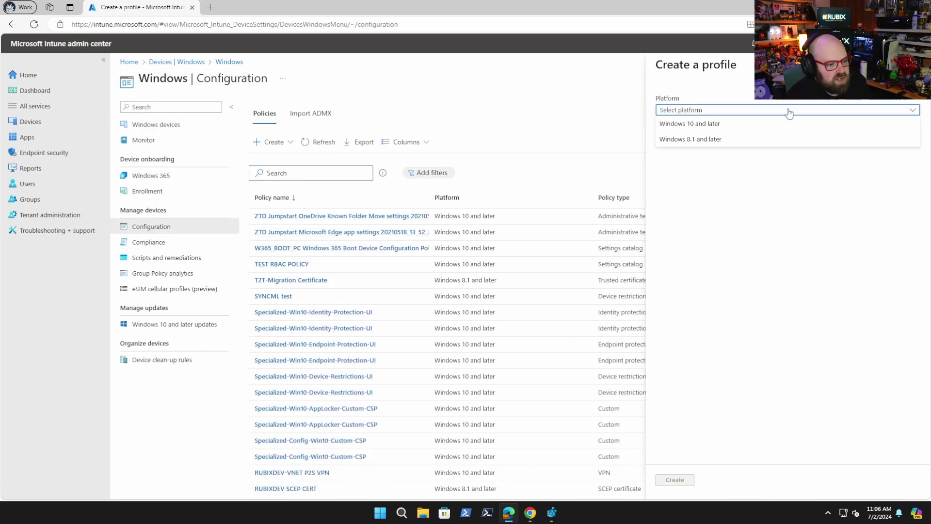
{"action": "left_click", "coordinate": [678, 124]}
{"action": "left_click", "coordinate": [713, 140]}
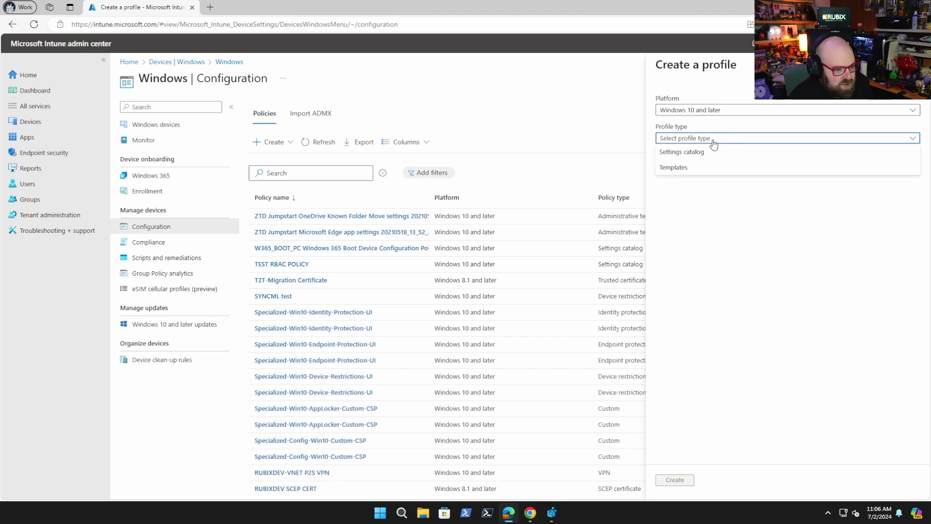
{"action": "left_click", "coordinate": [690, 155]}
{"action": "left_click", "coordinate": [674, 479]}
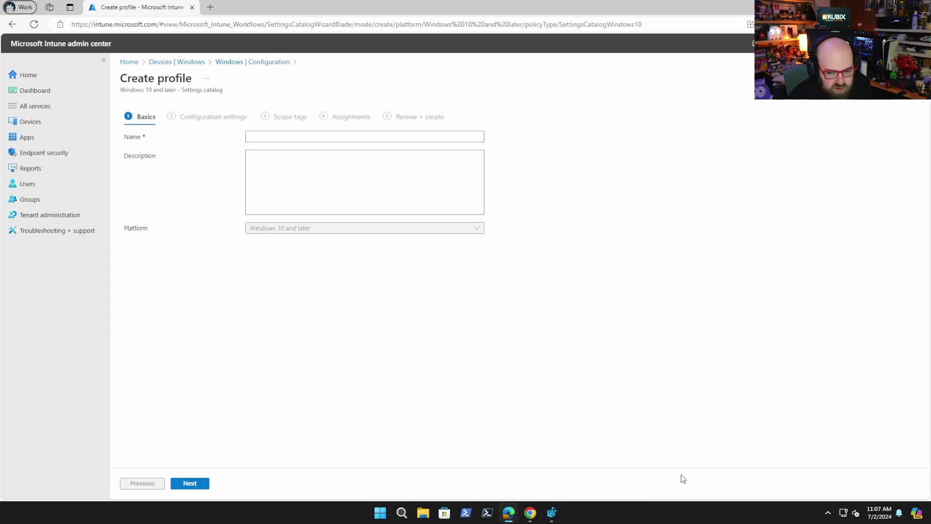
- Name the profile 'Config Refresh' and add all Config Refresh category settings
{"action": "left_click", "coordinate": [289, 136]}
{"action": "type", "text": "Config Refresh"}
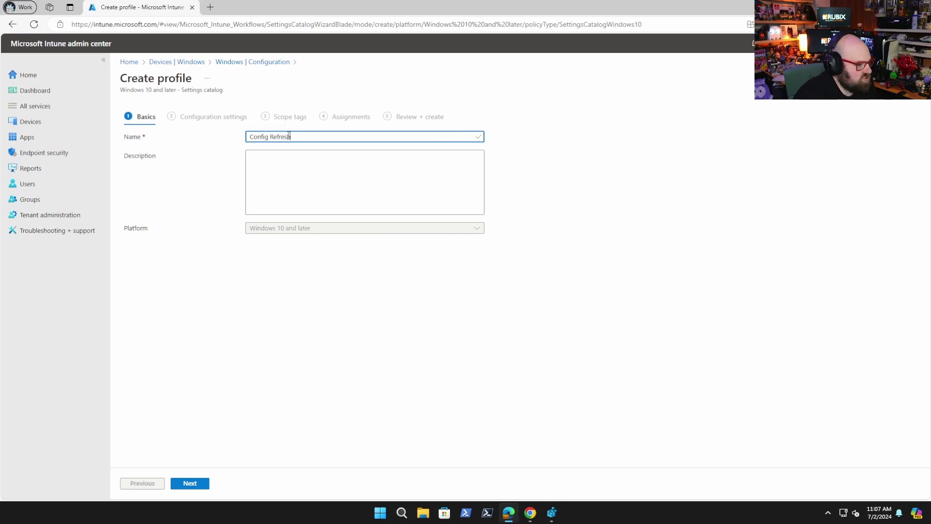
{"action": "left_click", "coordinate": [188, 484]}
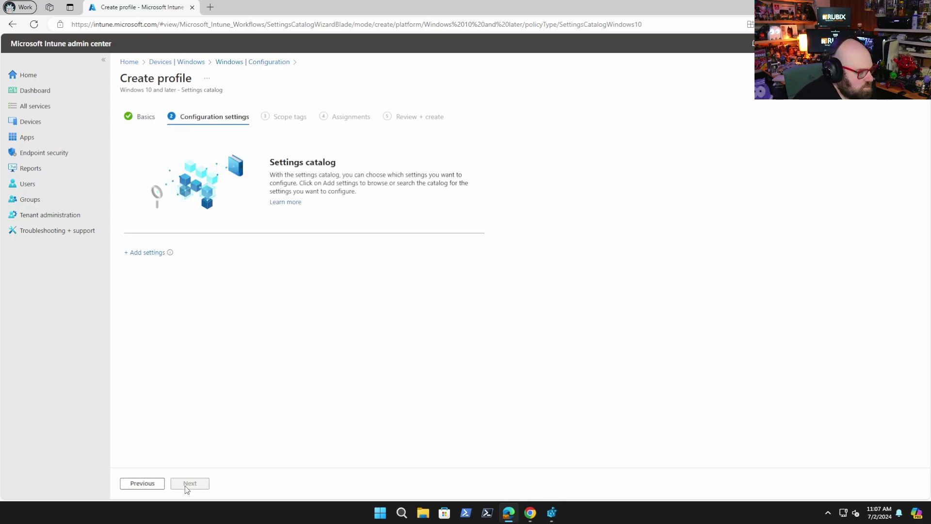
{"action": "left_click", "coordinate": [153, 255]}
{"action": "type", "text": "config refresh"}
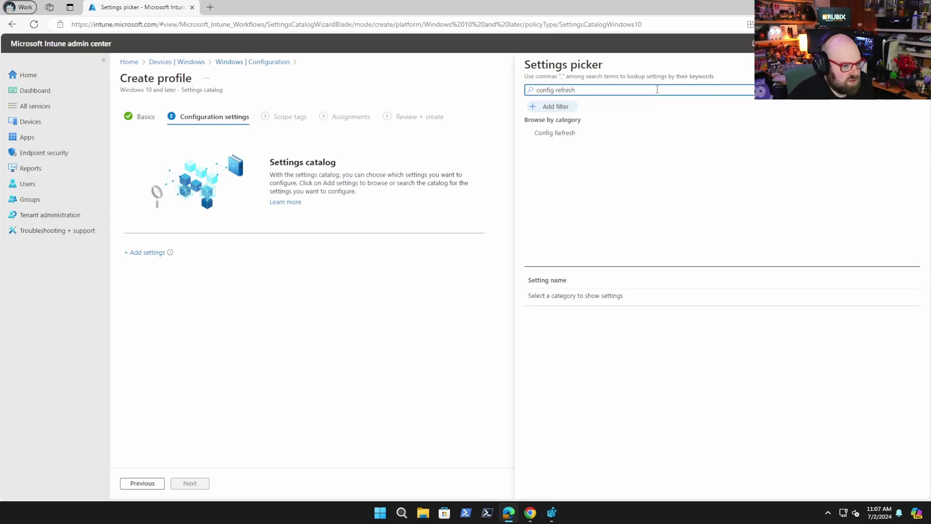
{"action": "left_click", "coordinate": [563, 137]}
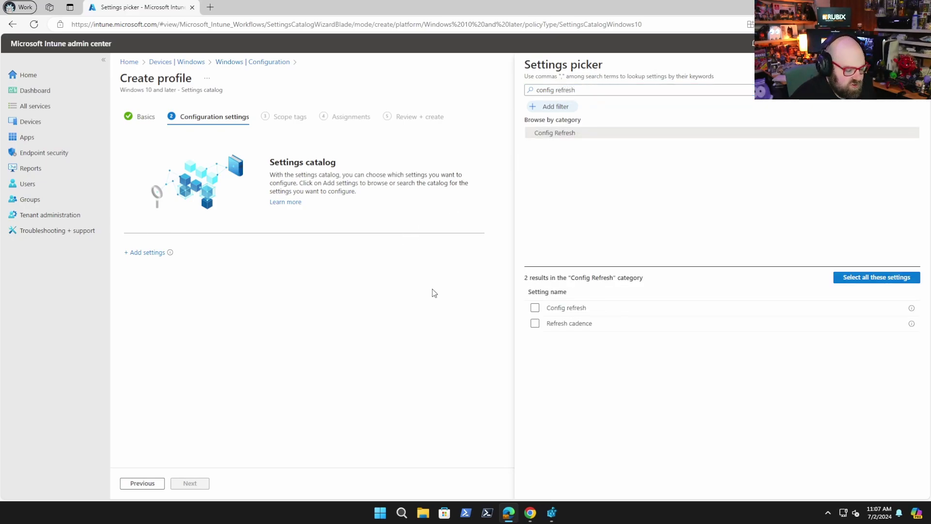
{"action": "left_click", "coordinate": [896, 278]}
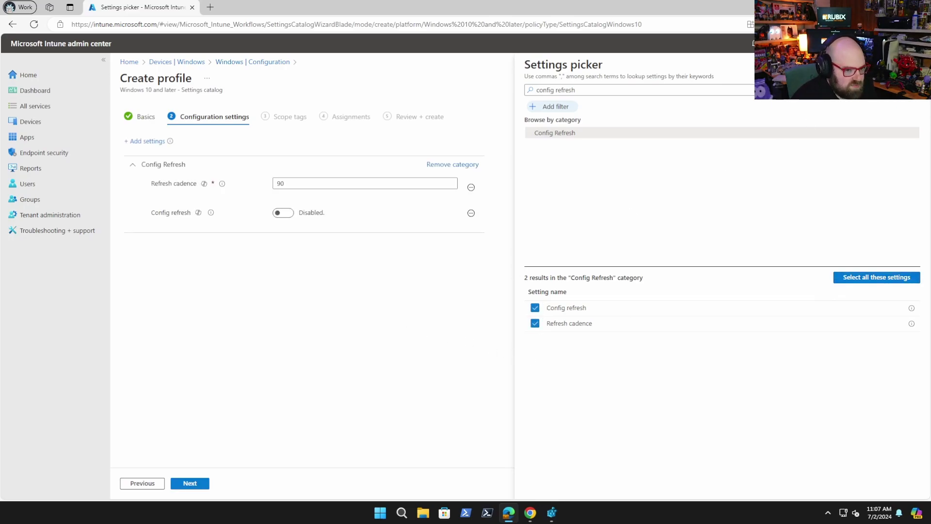
{"action": "key", "text": "Escape"}
{"action": "mouse_move", "coordinate": [222, 183]}
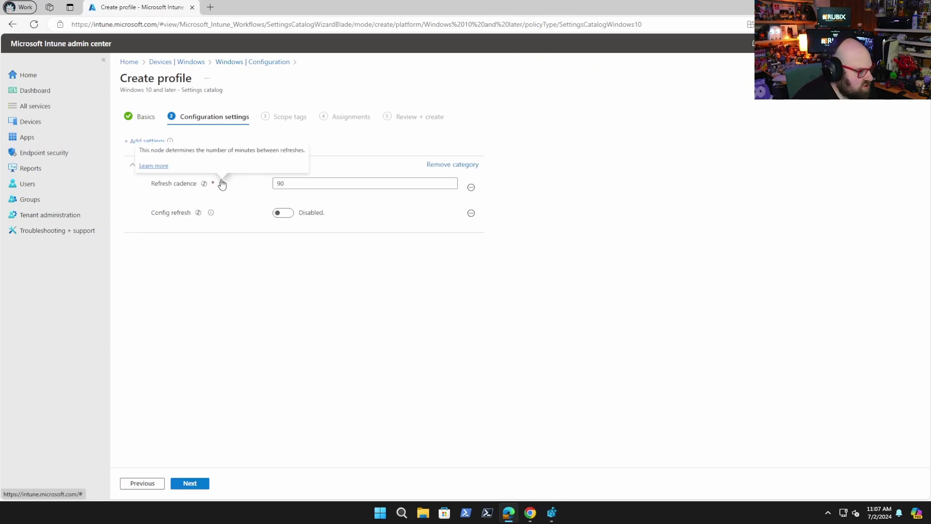
- Look up the DMClient CSP ConfigRefresh Cadence range (30–1440 minutes) in Microsoft Learn
{"action": "left_click", "coordinate": [156, 166]}
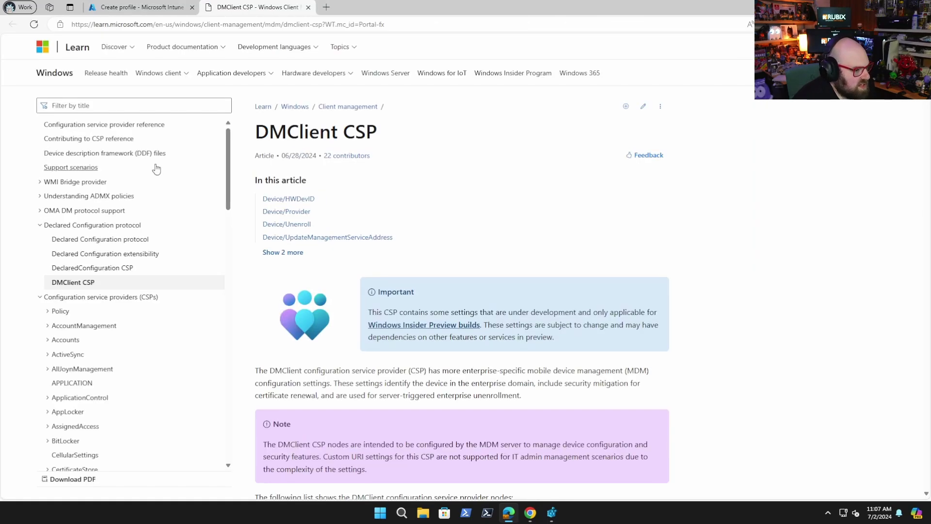
{"action": "scroll", "coordinate": [592, 326], "scroll_direction": "down", "scroll_amount": 1}
{"action": "scroll", "coordinate": [591, 325], "scroll_direction": "down", "scroll_amount": 6}
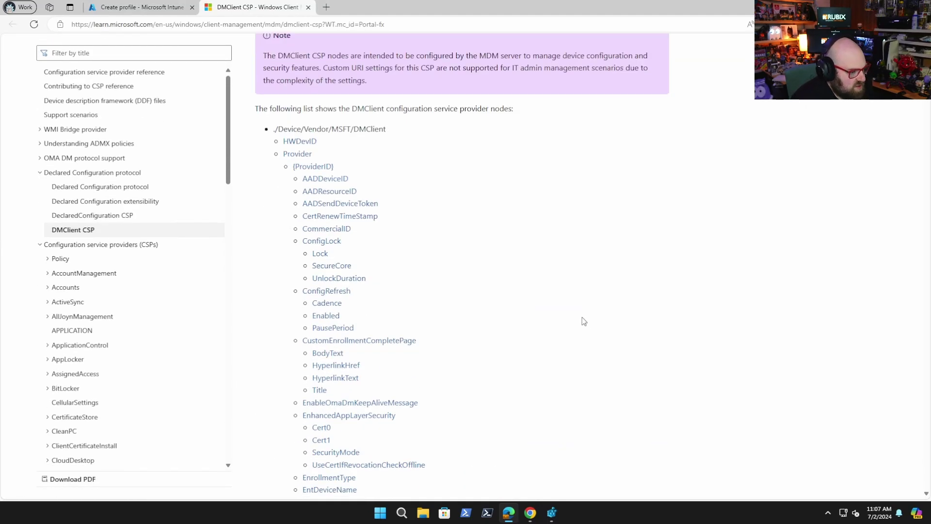
{"action": "key", "text": "ctrl+f"}
{"action": "type", "text": "refresh"}
{"action": "key", "text": "Return"}
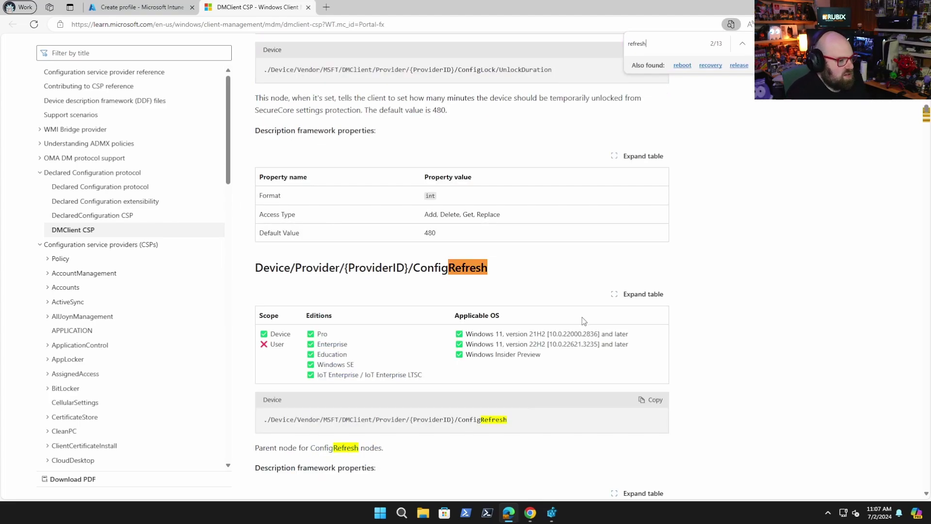
{"action": "scroll", "coordinate": [533, 321], "scroll_direction": "down", "scroll_amount": 5}
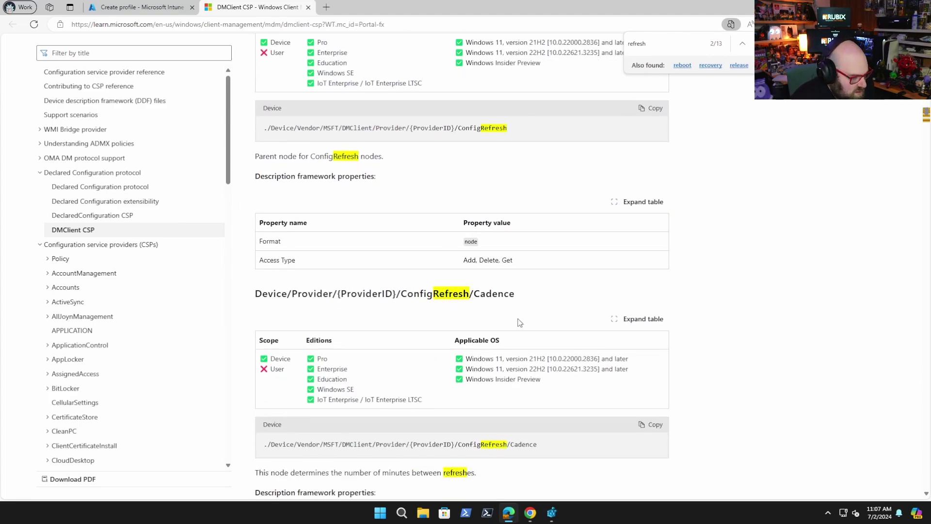
{"action": "scroll", "coordinate": [517, 319], "scroll_direction": "down", "scroll_amount": 4}
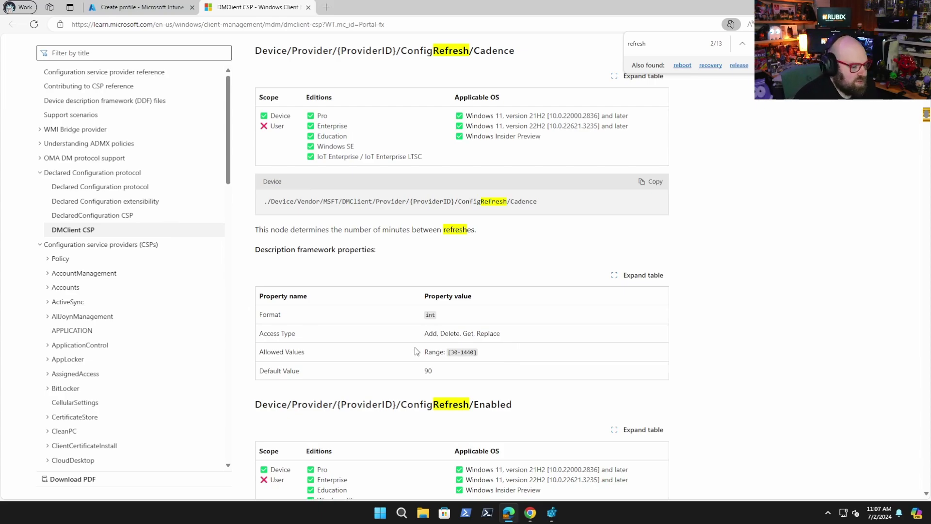
{"action": "scroll", "coordinate": [361, 400], "scroll_direction": "up", "scroll_amount": 3}
{"action": "scroll", "coordinate": [442, 431], "scroll_direction": "down", "scroll_amount": 2}
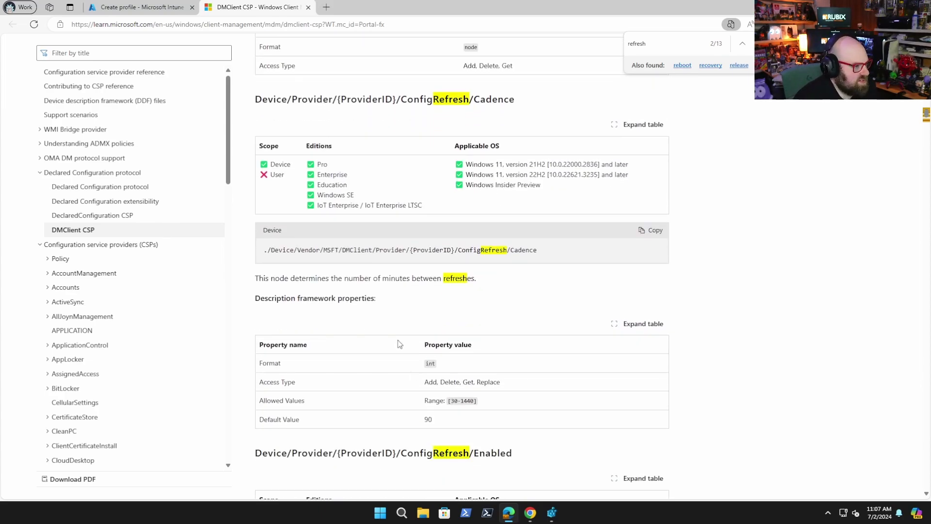
- Change Refresh cadence from 90 to 30 and enable Config refresh
{"action": "left_click", "coordinate": [133, 7]}
{"action": "left_click", "coordinate": [299, 182]}
{"action": "double_click", "coordinate": [299, 183]}
{"action": "type", "text": "30"}
{"action": "left_click", "coordinate": [308, 301]}
{"action": "left_click", "coordinate": [284, 213]}
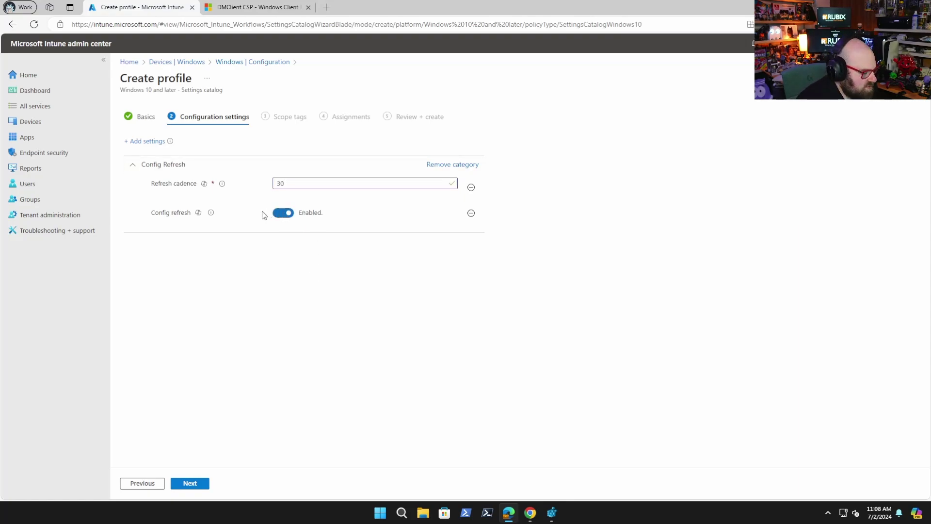
- Skip scope tags, assign the profile to All devices, and create it
{"action": "left_click", "coordinate": [203, 480]}
{"action": "left_click", "coordinate": [198, 487]}
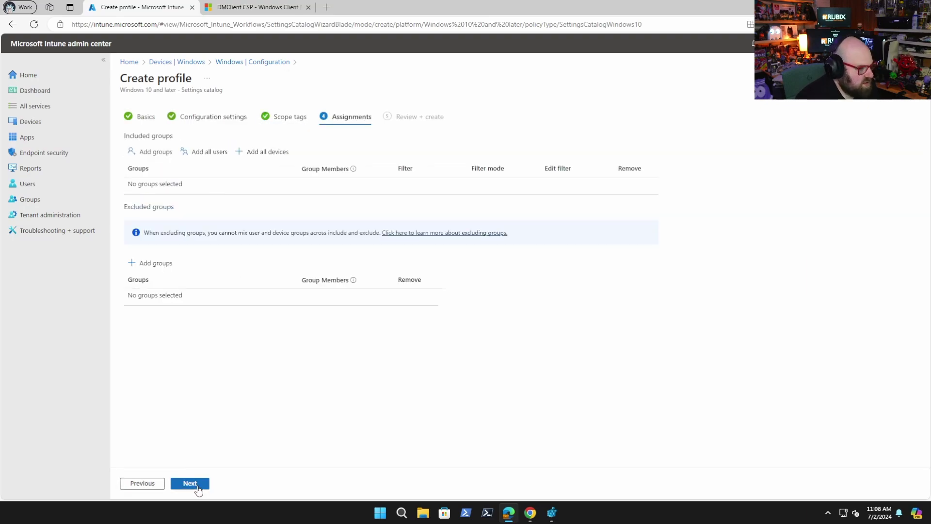
{"action": "left_click", "coordinate": [262, 152]}
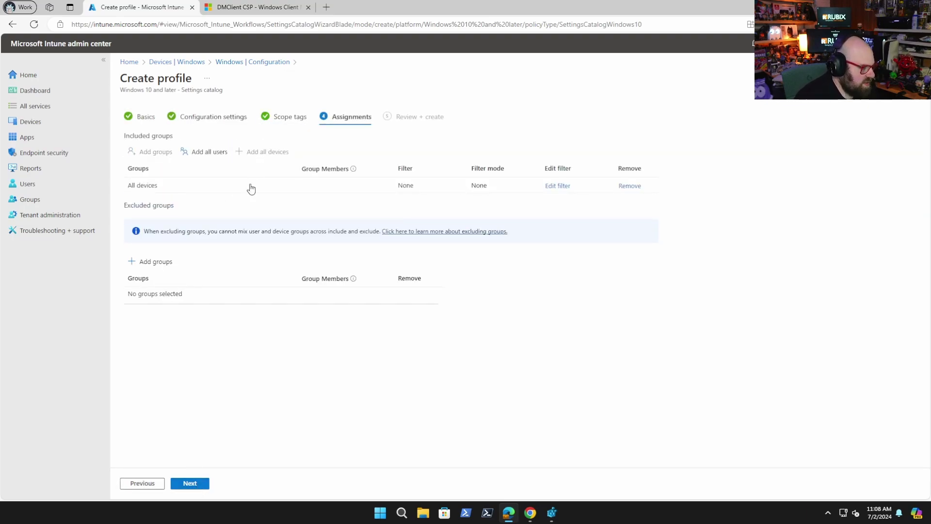
{"action": "left_click", "coordinate": [191, 483]}
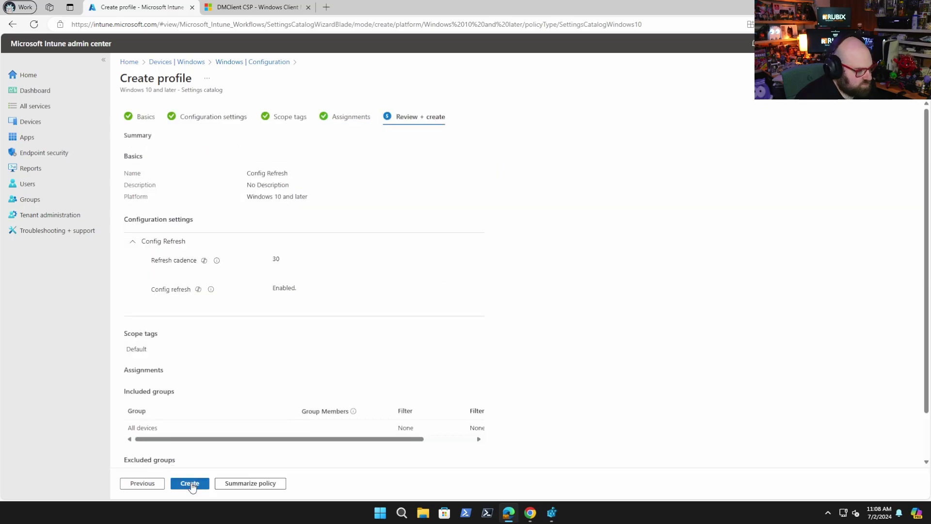
{"action": "left_click", "coordinate": [190, 483]}
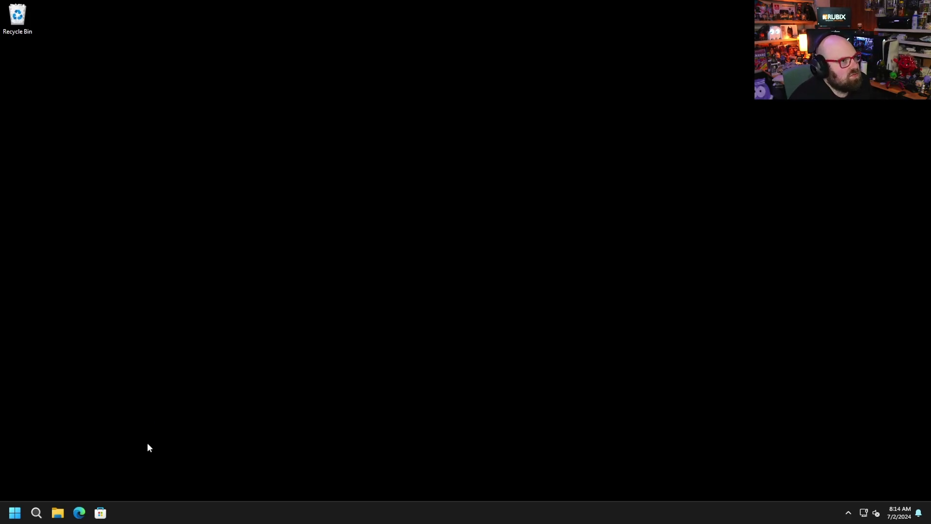
- Launch Registry Editor with administrator rights via a 'reg' search
{"action": "left_click", "coordinate": [14, 512]}
{"action": "type", "text": "reg"}
{"action": "key", "text": "Return"}
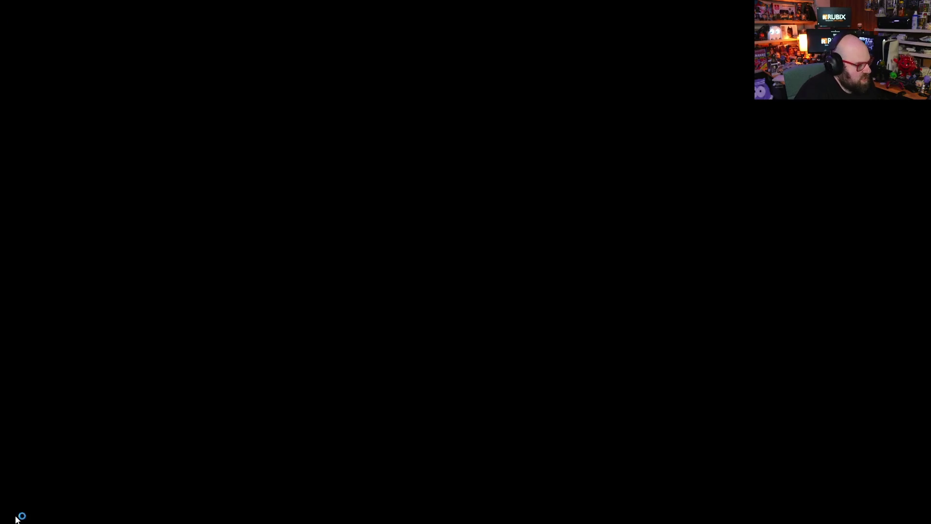
{"action": "left_click", "coordinate": [404, 333]}
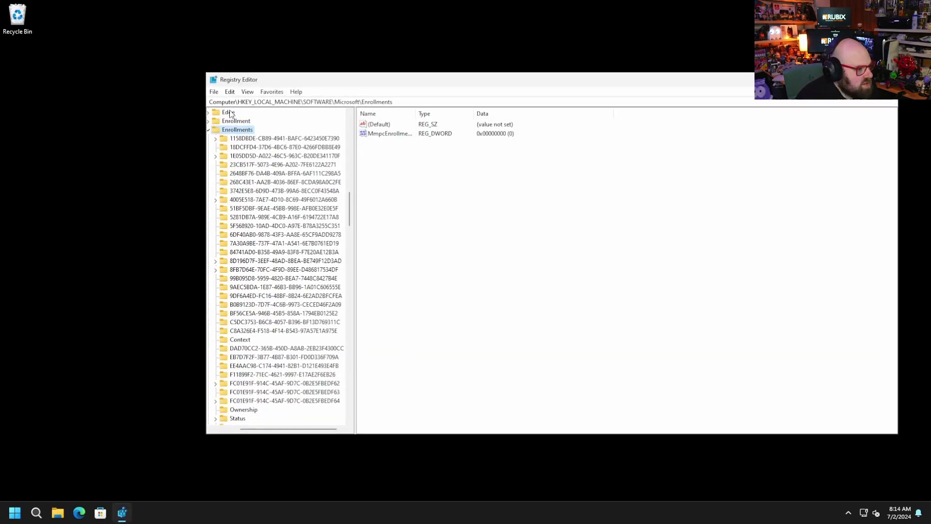
- Browse the Enrollments keys to locate the 1158DBDE enrollment with ProviderID MS DM Server
{"action": "left_click_drag", "start_coordinate": [356, 133], "coordinate": [393, 133]}
{"action": "scroll", "coordinate": [321, 222], "scroll_direction": "up", "scroll_amount": 4}
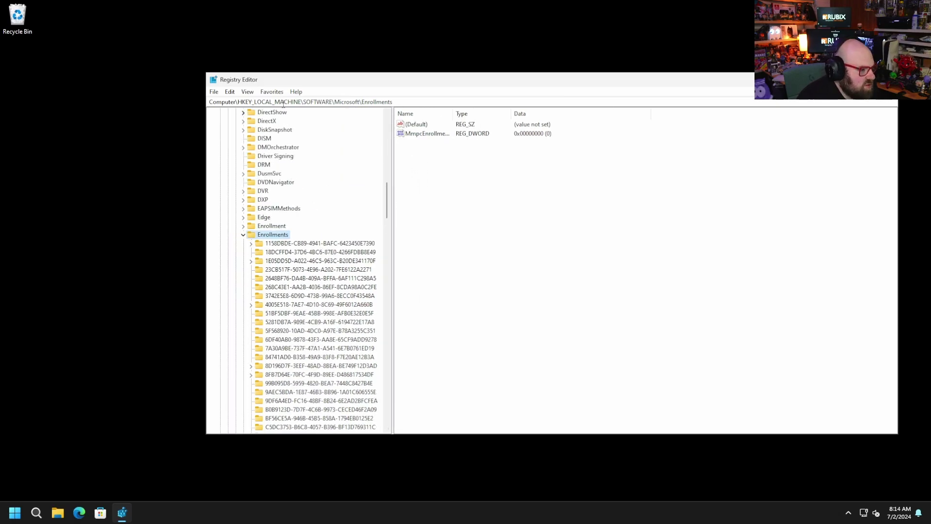
{"action": "scroll", "coordinate": [303, 257], "scroll_direction": "down", "scroll_amount": 4}
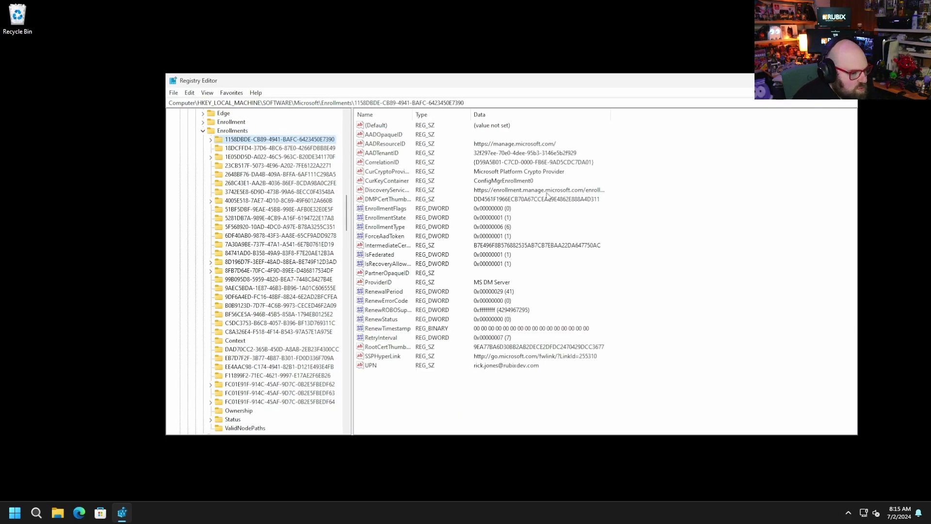
{"action": "left_click", "coordinate": [291, 183]}
{"action": "left_click", "coordinate": [293, 167]}
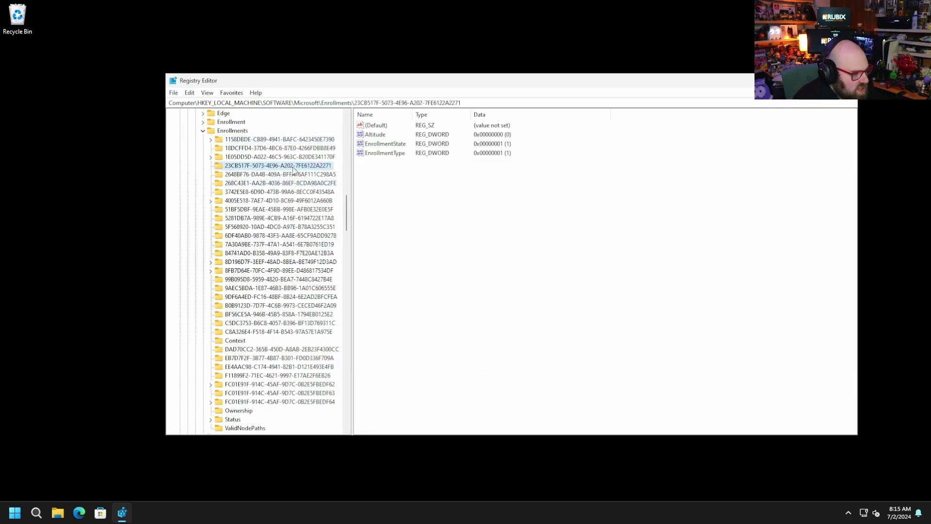
{"action": "key", "text": "Down"}
{"action": "key", "text": "Up"}
{"action": "key", "text": "Up"}
{"action": "key", "text": "Up"}
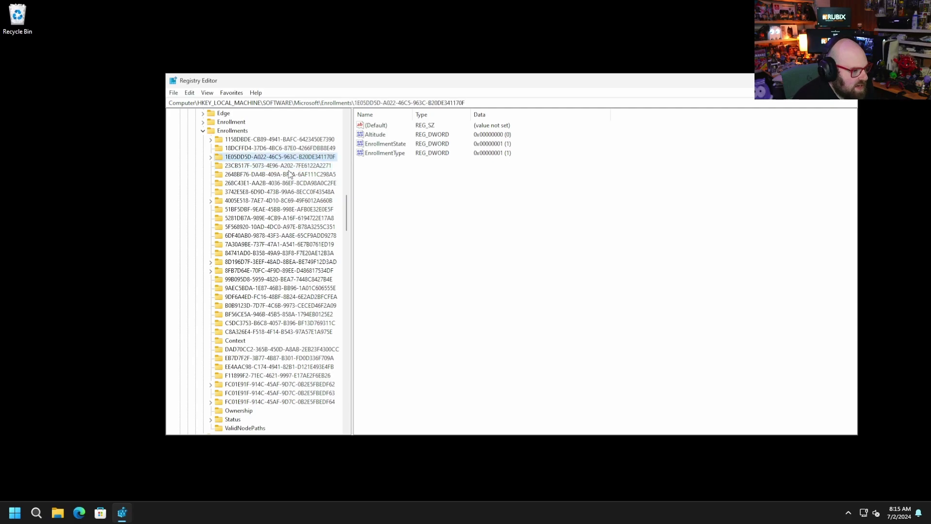
{"action": "key", "text": "Up"}
{"action": "key", "text": "Right"}
{"action": "key", "text": "Left"}
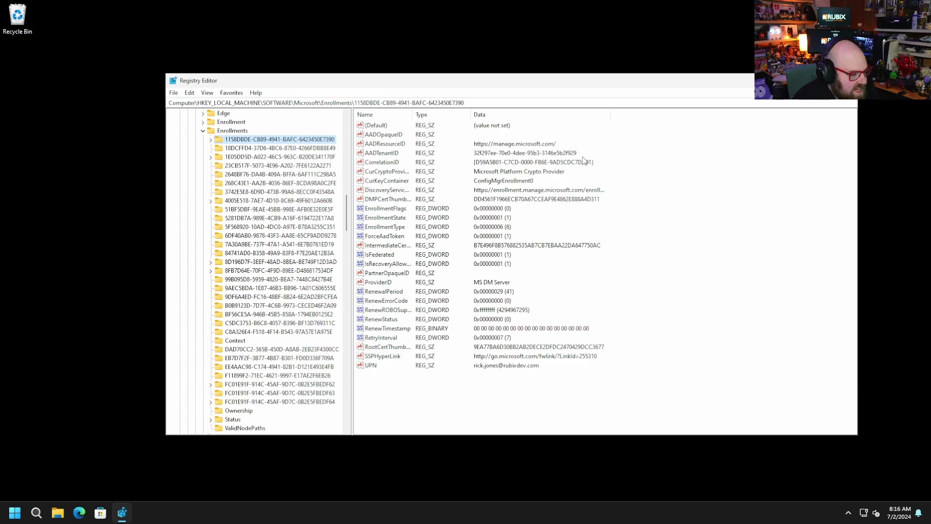
- Open the 1158DBDE enrollment's ConfigRefresh key to view Cadence 30 and Enabled 1
{"action": "left_click", "coordinate": [210, 140]}
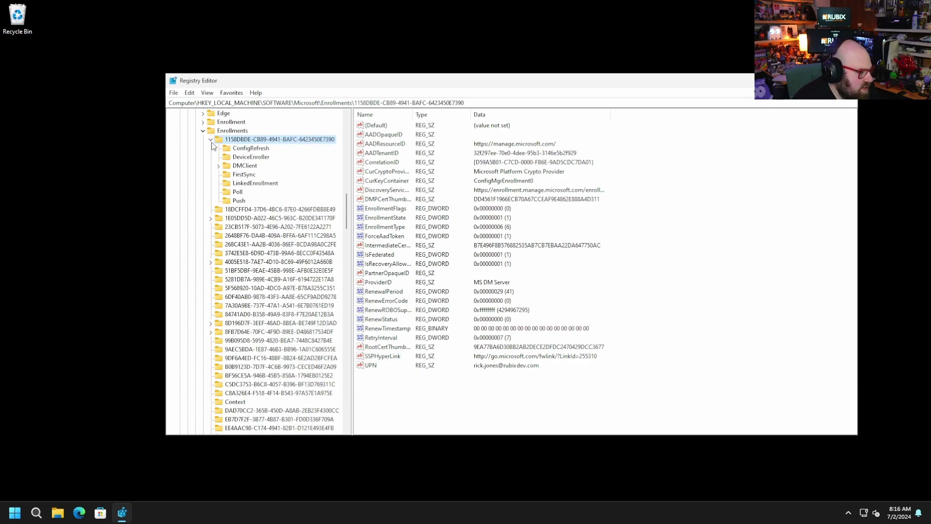
{"action": "left_click", "coordinate": [240, 149]}
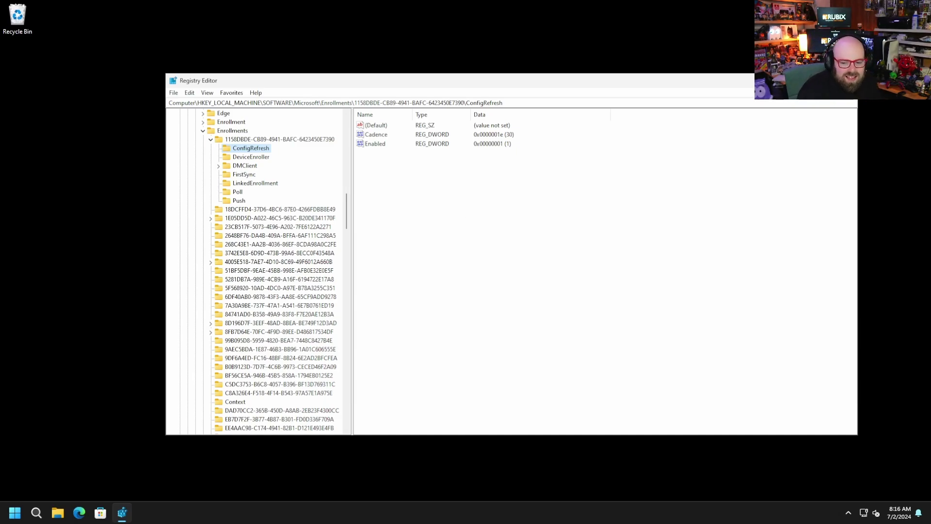
{"action": "left_click_drag", "start_coordinate": [514, 103], "coordinate": [322, 98]}
- Navigate to PolicyManager and expand its current\device policy branch
{"action": "type", "text": "Policies"}
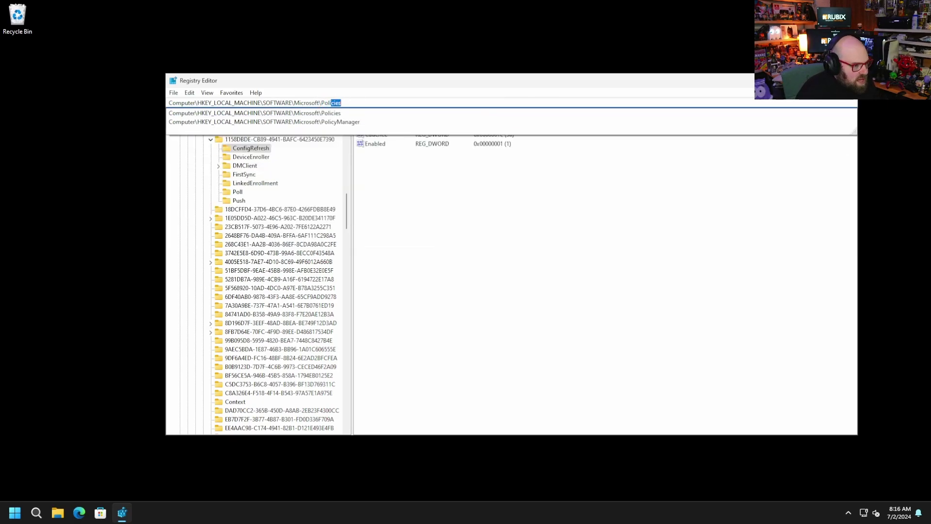
{"action": "key", "text": "Down"}
{"action": "key", "text": "Down"}
{"action": "key", "text": "Return"}
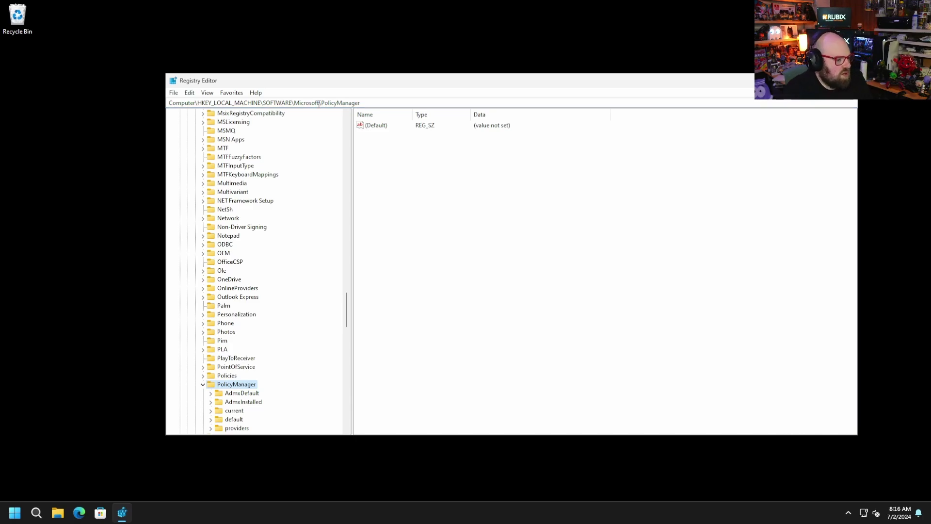
{"action": "scroll", "coordinate": [208, 221], "scroll_direction": "down", "scroll_amount": 4}
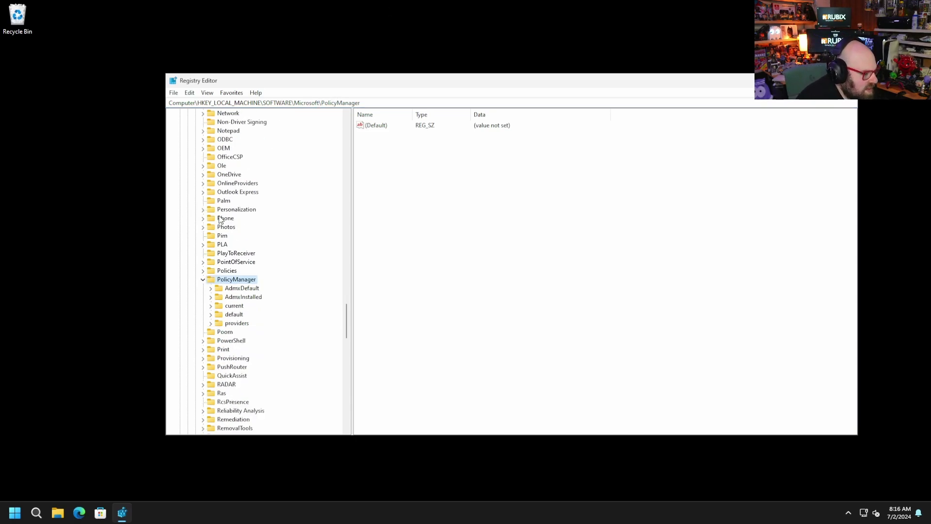
{"action": "left_click", "coordinate": [211, 306]}
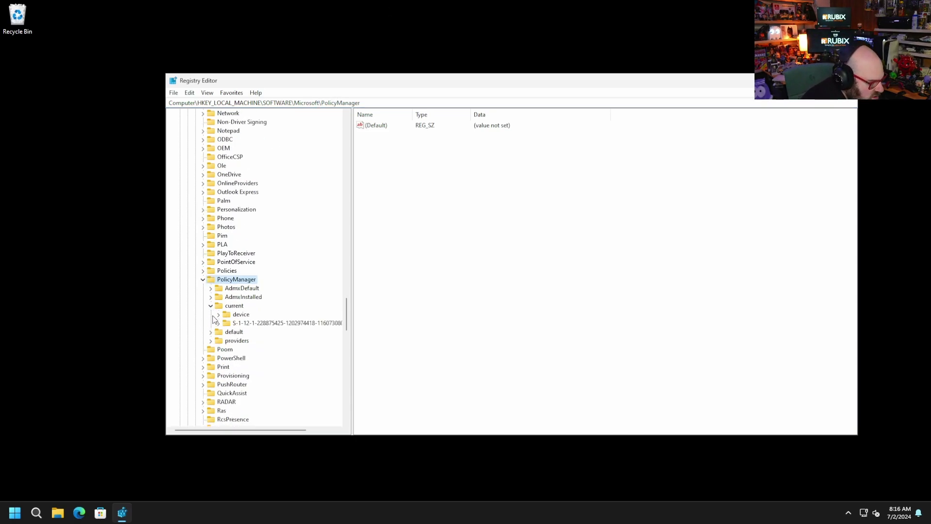
{"action": "left_click", "coordinate": [219, 314]}
{"action": "scroll", "coordinate": [257, 310], "scroll_direction": "down", "scroll_amount": 2}
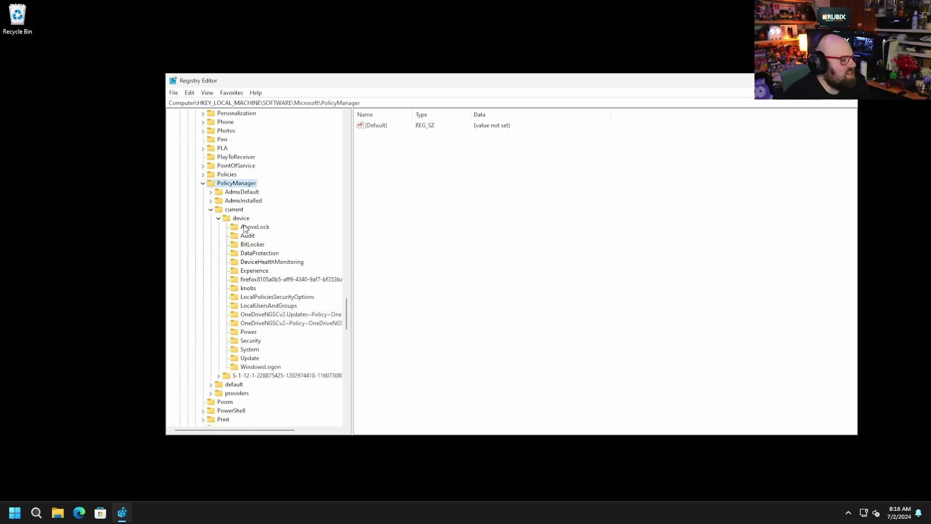
- Review the Experience, LocalPoliciesSecurityOptions, DataProtection and Update policy values
{"action": "left_click", "coordinate": [242, 273]}
{"action": "left_click_drag", "start_coordinate": [413, 114], "coordinate": [522, 114]}
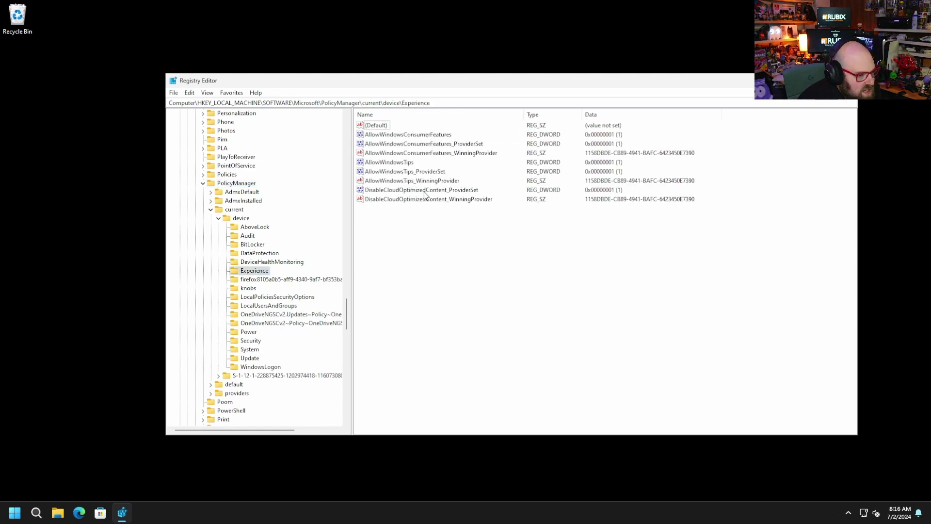
{"action": "left_click", "coordinate": [382, 163]}
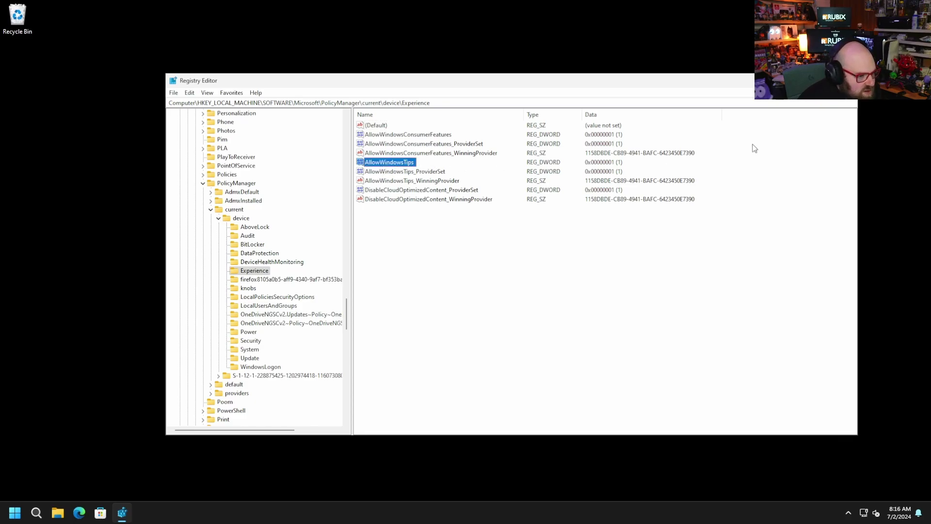
{"action": "left_click", "coordinate": [269, 298]}
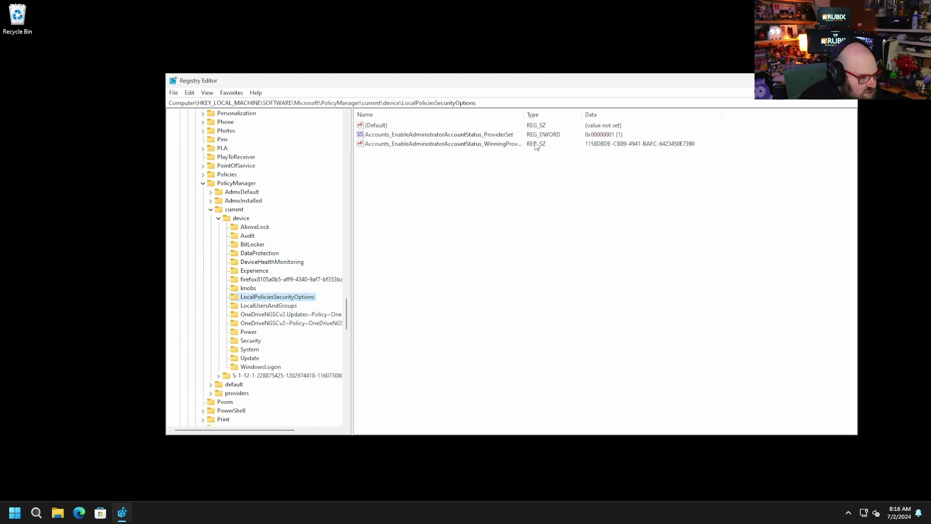
{"action": "left_click", "coordinate": [249, 255]}
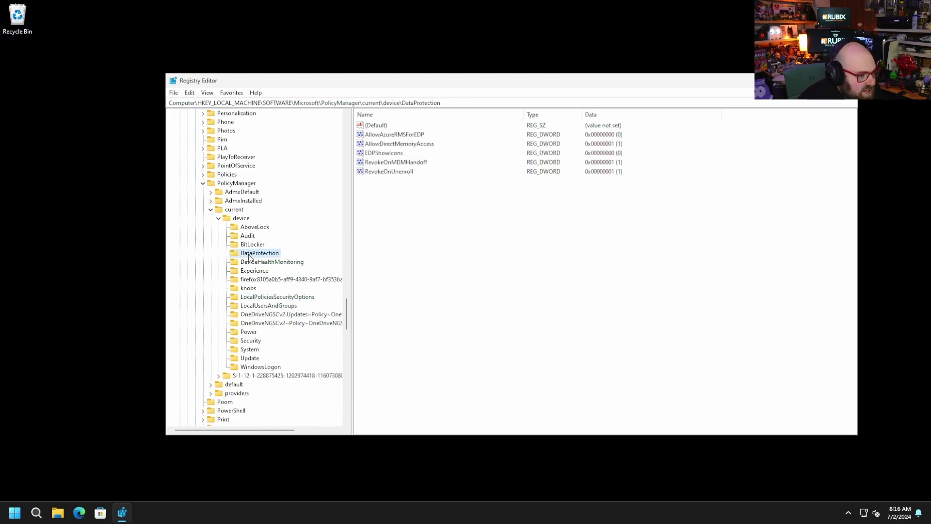
{"action": "left_click", "coordinate": [248, 358]}
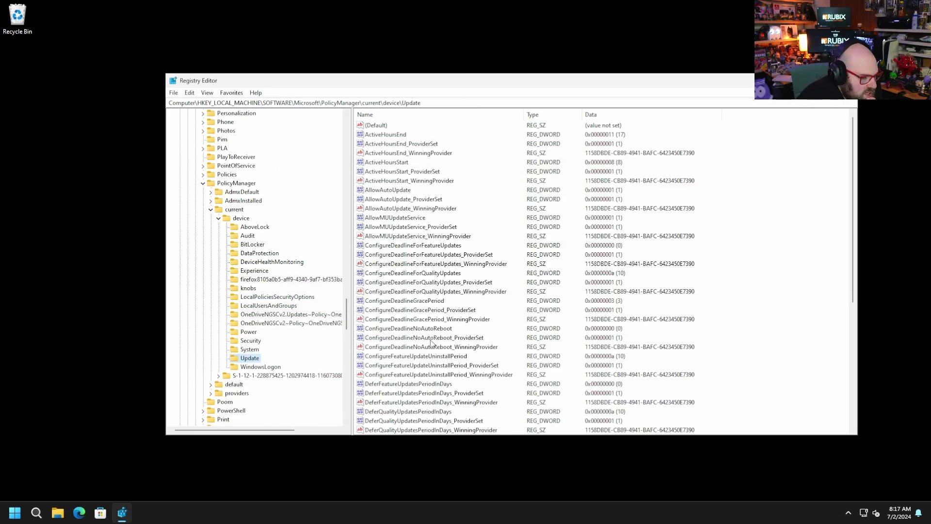
{"action": "scroll", "coordinate": [431, 342], "scroll_direction": "up", "scroll_amount": 1}
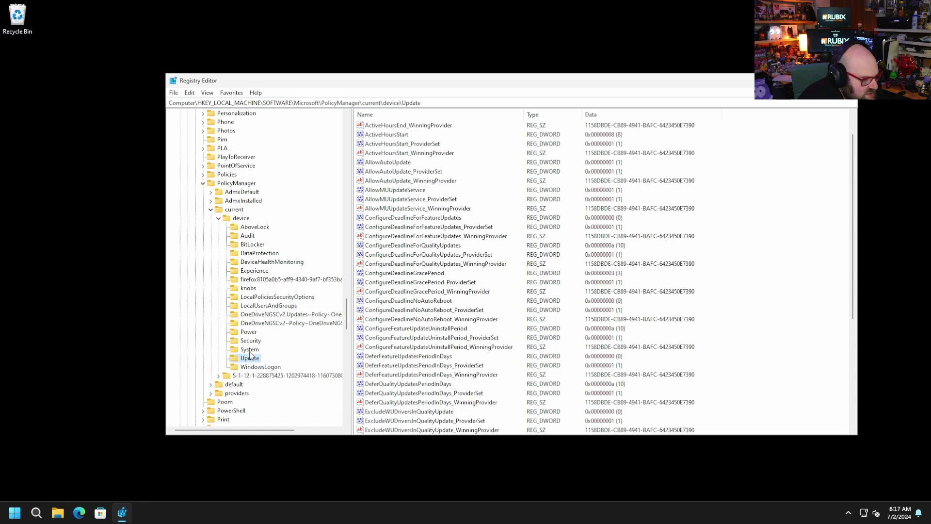
{"action": "scroll", "coordinate": [618, 232], "scroll_direction": "down", "scroll_amount": 3}
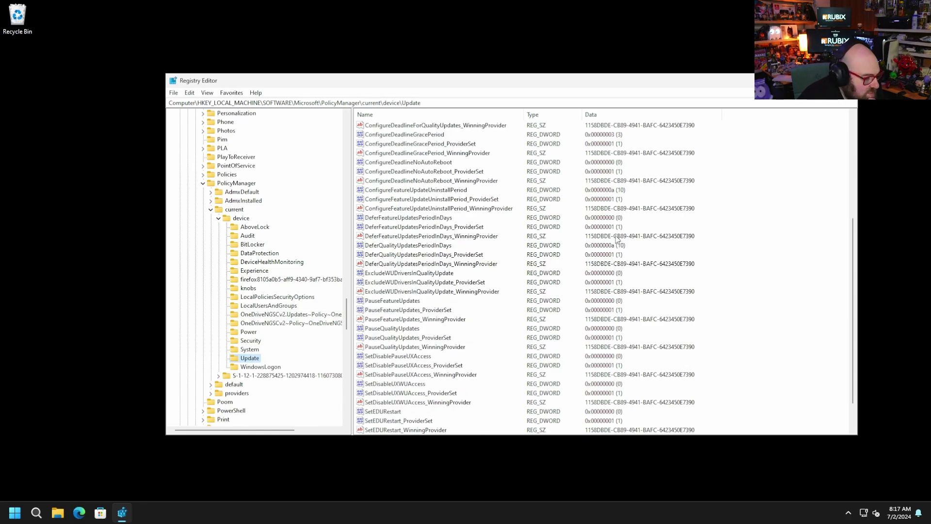
- Delete the Update policy key, confirm it, and close Registry Editor
{"action": "right_click", "coordinate": [253, 360]}
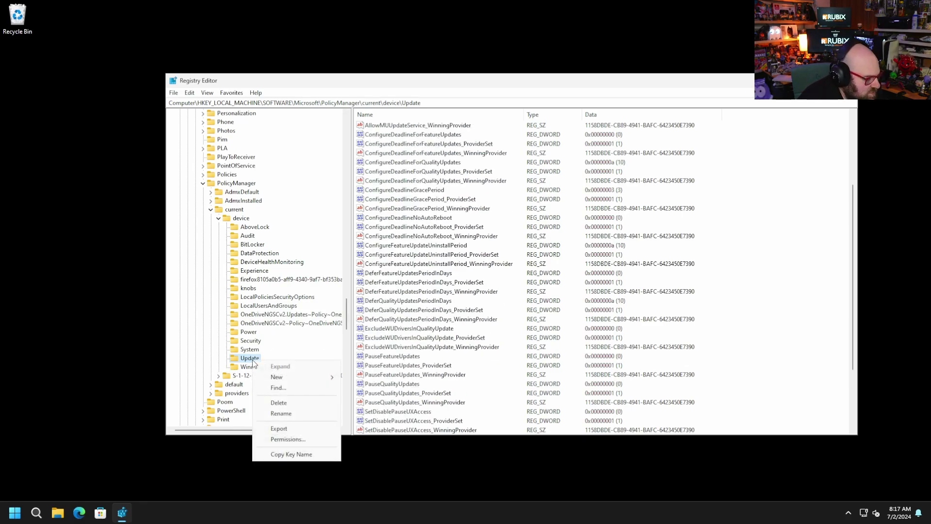
{"action": "left_click", "coordinate": [293, 403]}
{"action": "left_click", "coordinate": [531, 255]}
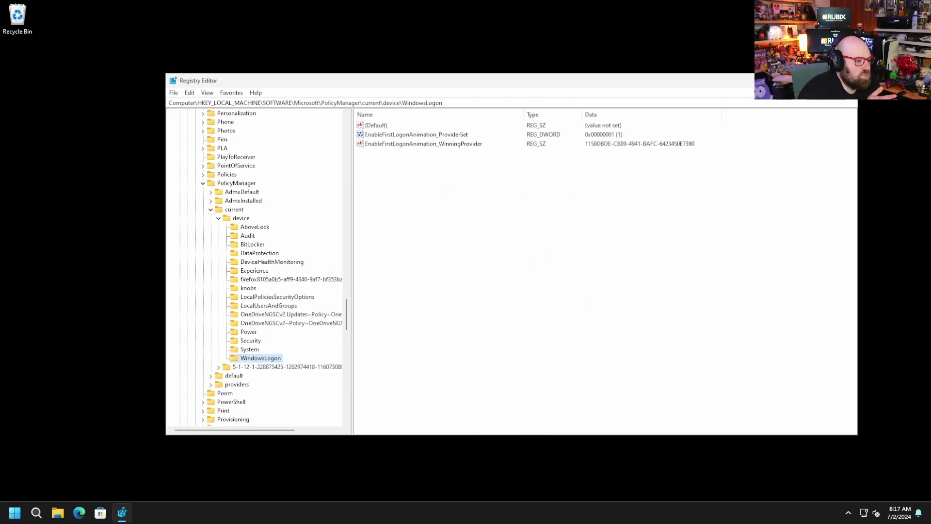
{"action": "key", "text": "alt+F4"}
{"action": "key", "text": "super"}
- Open Task Scheduler and browse to Microsoft > Windows > EnterpriseMgmtNonCritical > 1158DBDE folder
{"action": "type", "text": "t"}
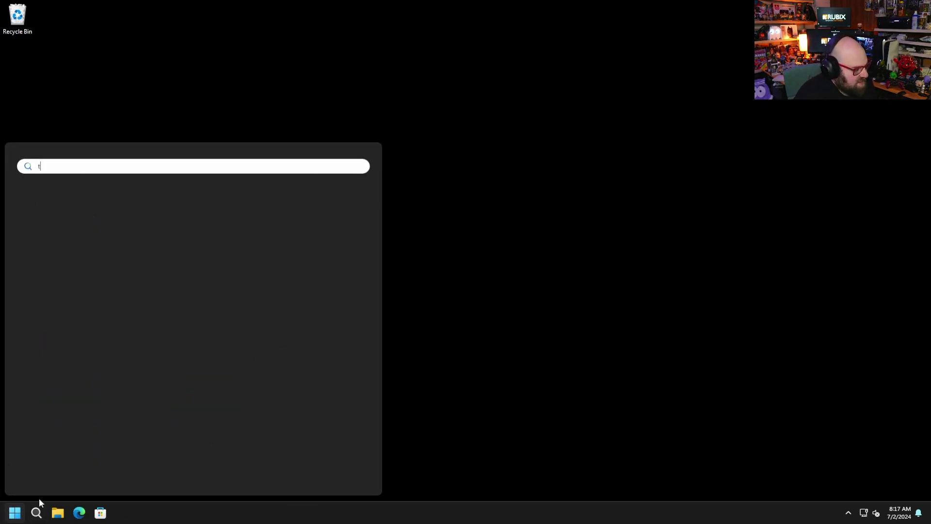
{"action": "type", "text": "ask"}
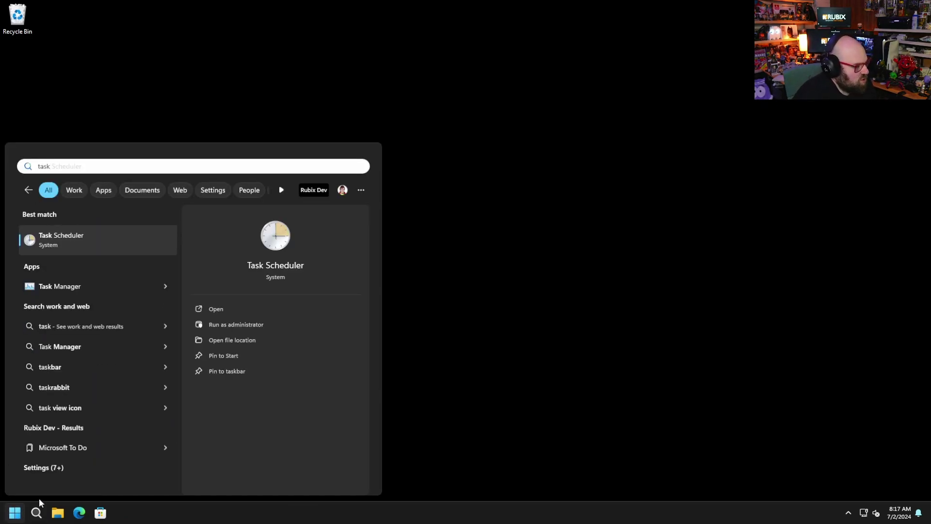
{"action": "key", "text": "Return"}
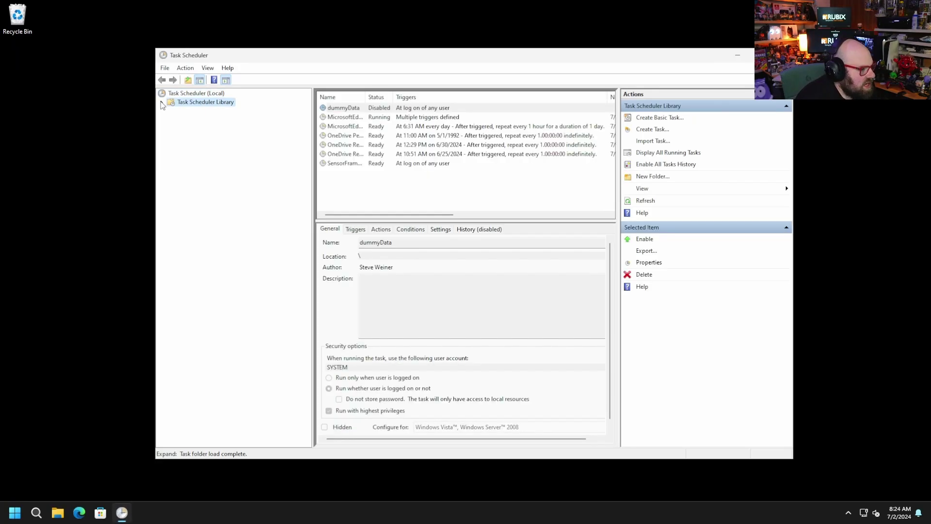
{"action": "left_click", "coordinate": [161, 102]}
{"action": "left_click", "coordinate": [171, 110]}
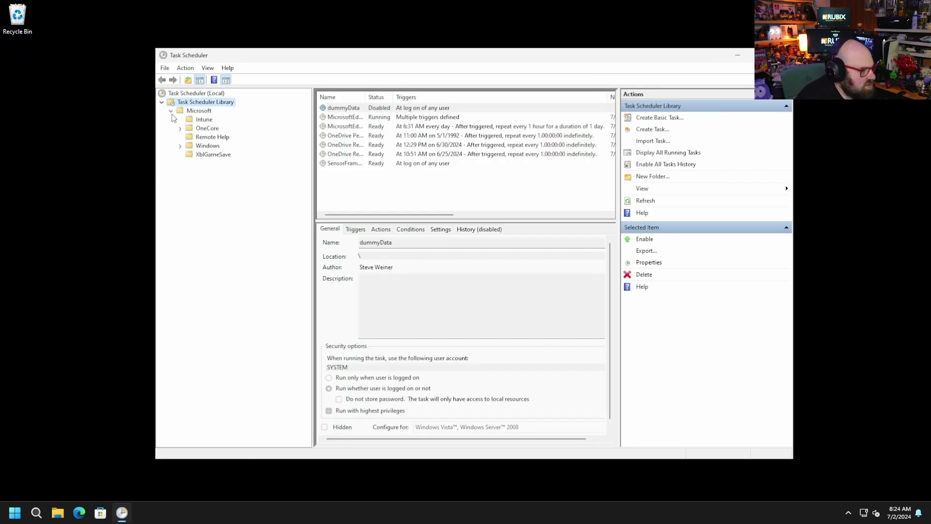
{"action": "left_click", "coordinate": [179, 145]}
{"action": "scroll", "coordinate": [243, 293], "scroll_direction": "down", "scroll_amount": 5}
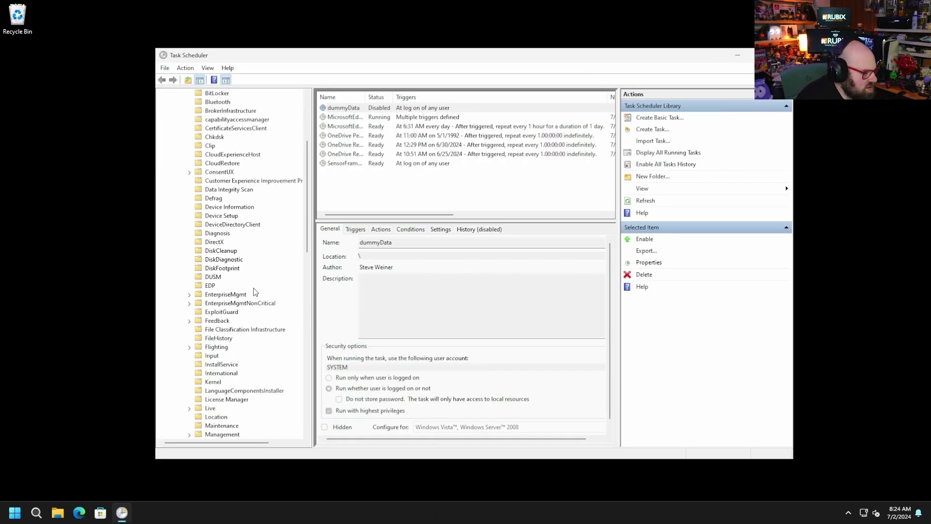
{"action": "double_click", "coordinate": [211, 303]}
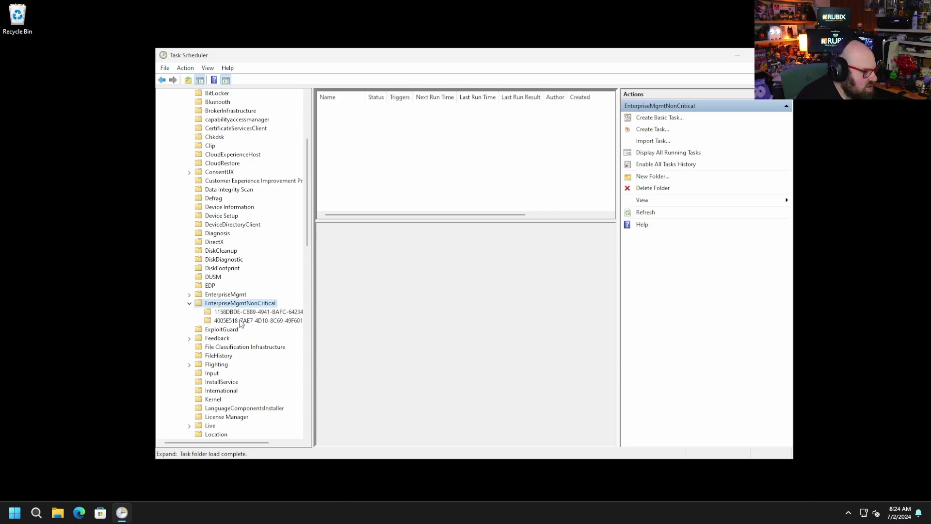
{"action": "left_click", "coordinate": [241, 312]}
- Run the dm client settings-refresh task, then refresh the folder to show its new last run time
{"action": "left_click_drag", "start_coordinate": [367, 97], "coordinate": [477, 97]}
{"action": "left_click", "coordinate": [358, 112]}
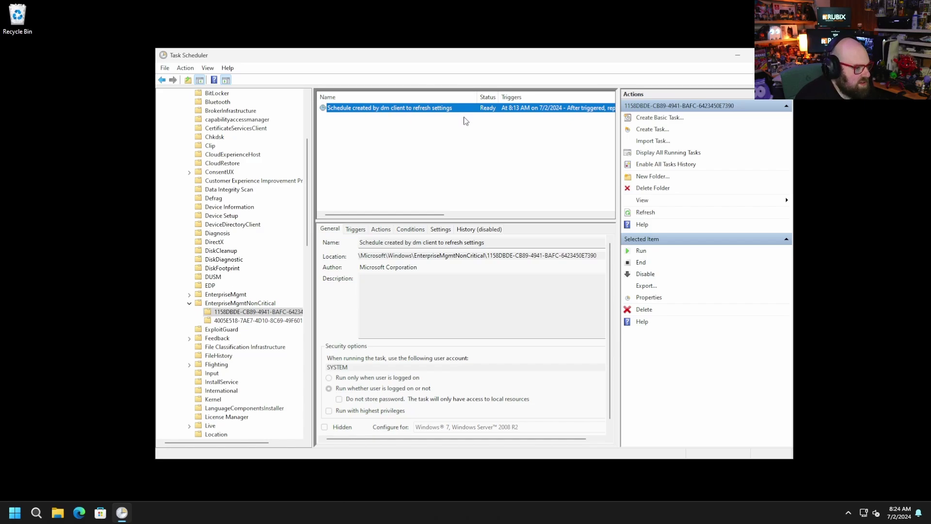
{"action": "left_click_drag", "start_coordinate": [410, 215], "coordinate": [535, 206]}
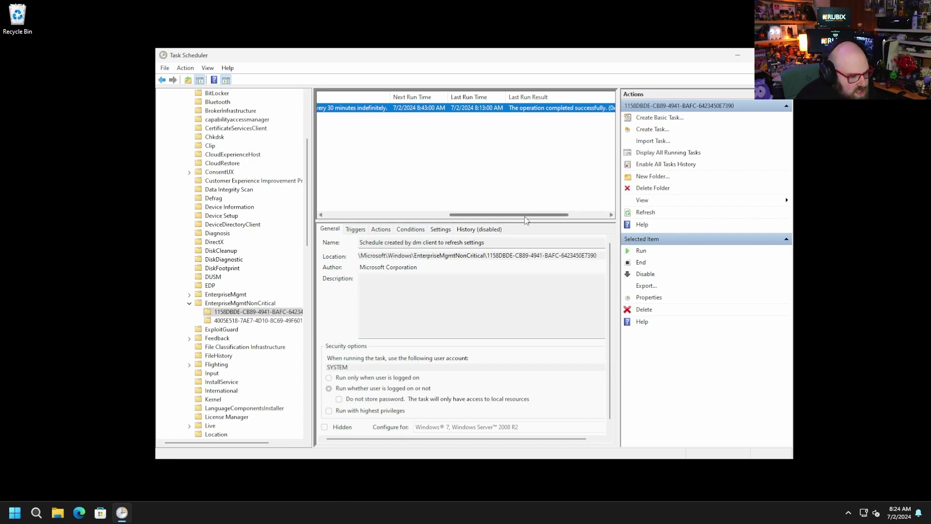
{"action": "left_click_drag", "start_coordinate": [526, 219], "coordinate": [577, 214]}
{"action": "right_click", "coordinate": [377, 113]}
{"action": "right_click", "coordinate": [382, 108]}
{"action": "left_click", "coordinate": [394, 118]}
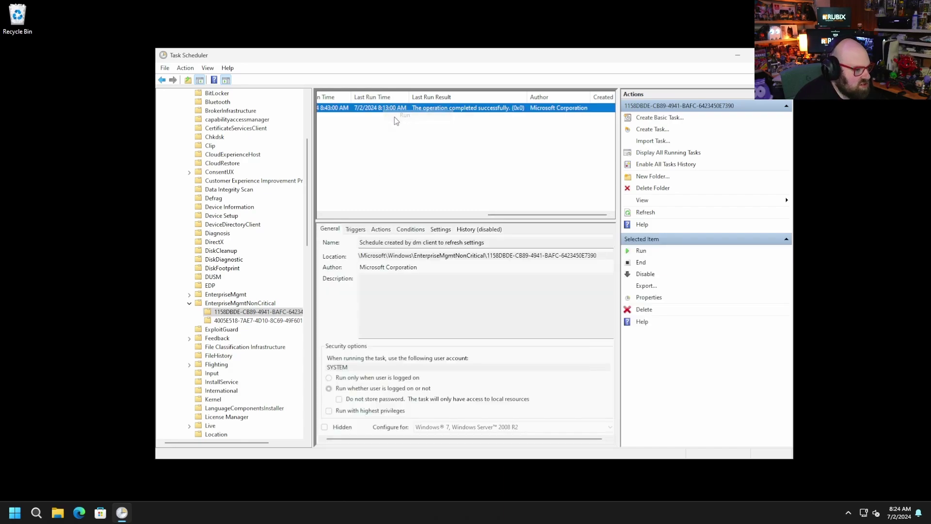
{"action": "left_click", "coordinate": [269, 311]}
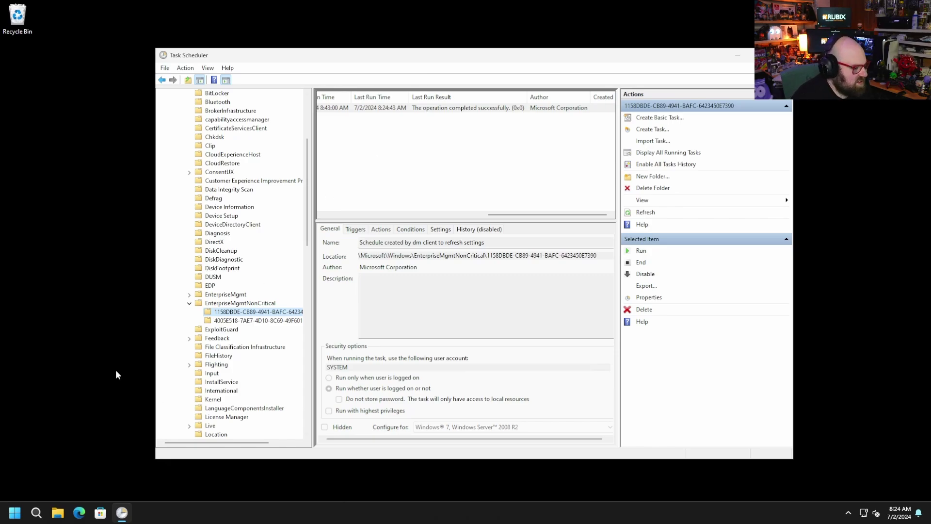
- Launch Registry Editor from Start with admin rights
{"action": "left_click", "coordinate": [16, 514]}
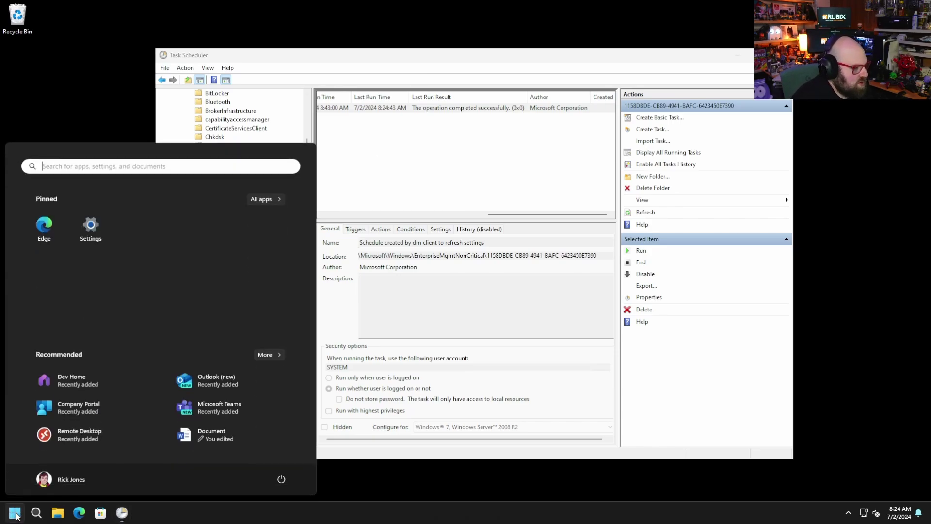
{"action": "type", "text": "reg"}
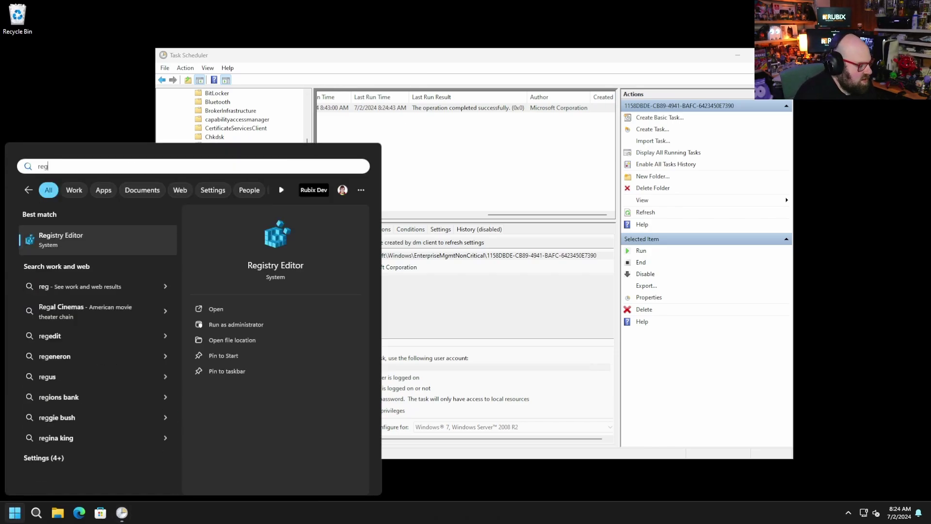
{"action": "key", "text": "Return"}
{"action": "left_click", "coordinate": [378, 338]}
- Show PolicyManager\current\device\Update, confirming values like DeferQualityUpdatesPeriodInDays 10 are restored
{"action": "left_click", "coordinate": [192, 393]}
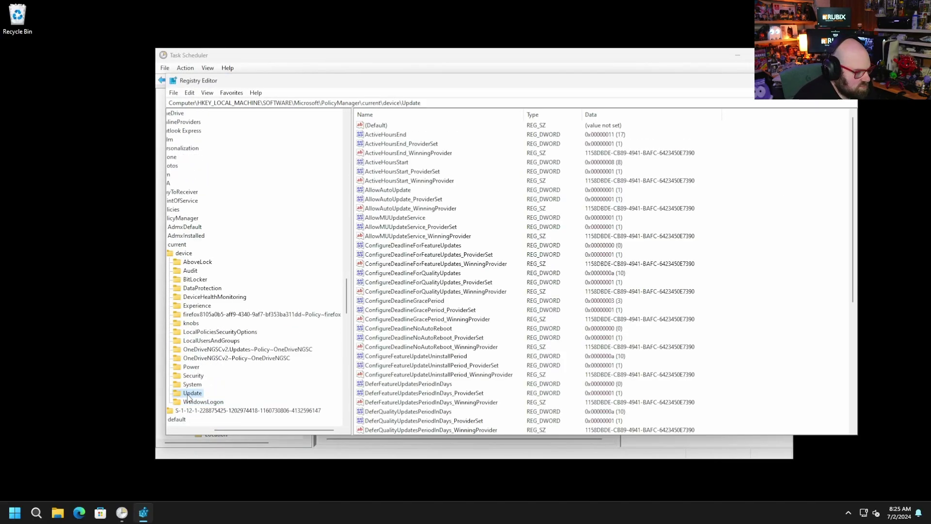
{"action": "left_click_drag", "start_coordinate": [229, 432], "coordinate": [188, 432]}
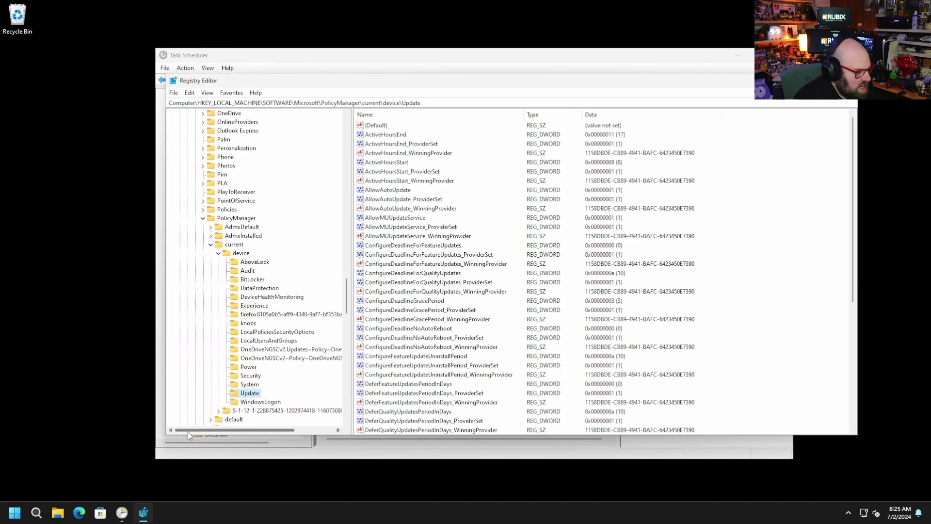
{"action": "double_click", "coordinate": [316, 81]}
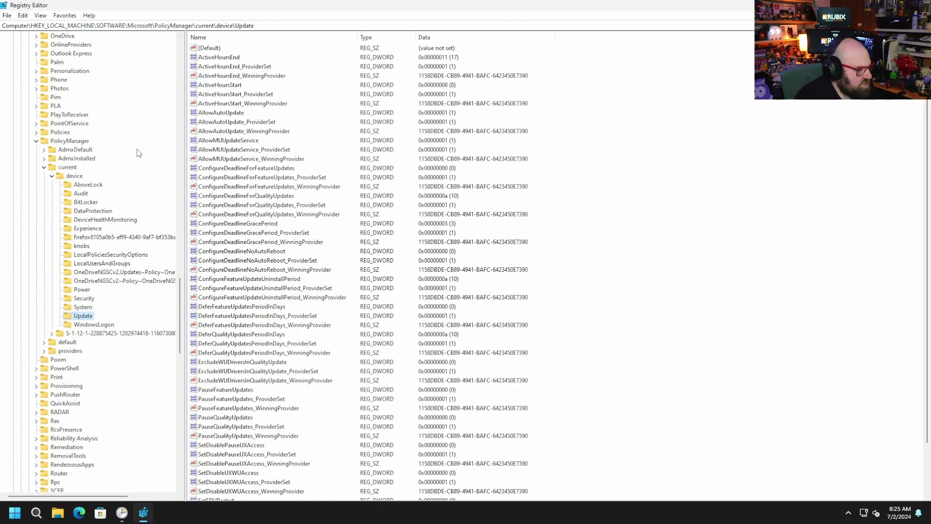
{"action": "left_click_drag", "start_coordinate": [184, 243], "coordinate": [257, 257]}
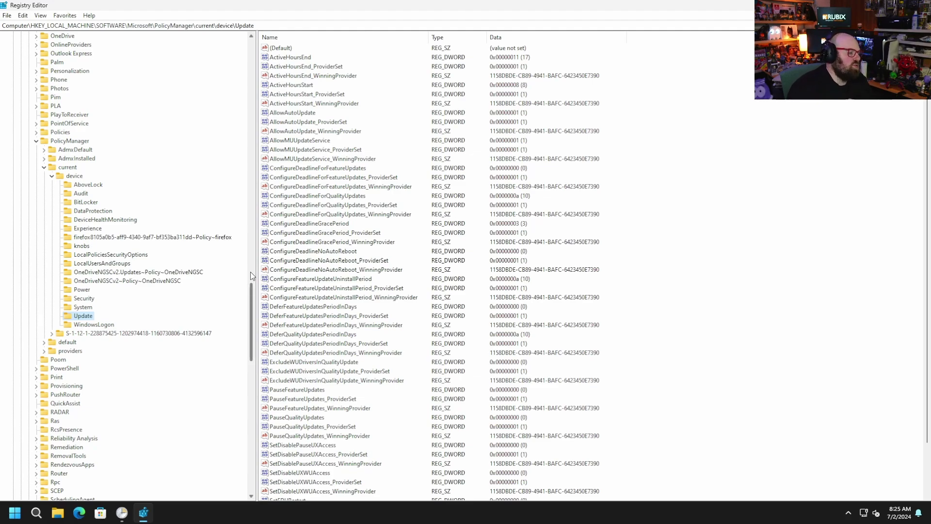